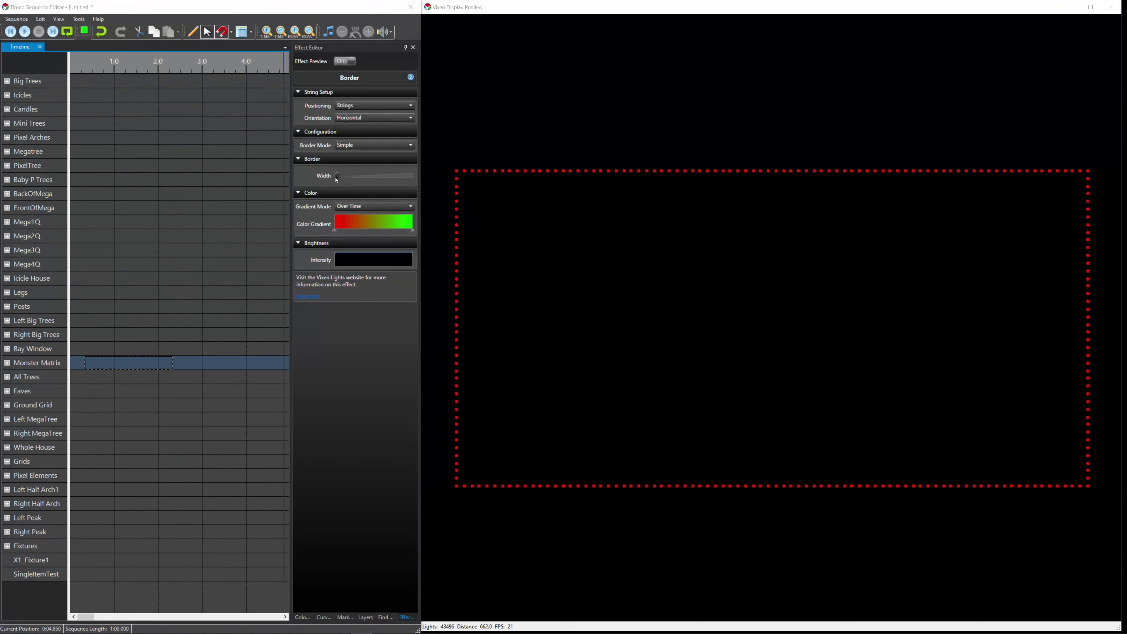
# Widen the simple border to about four lights and extend its effect on Monster Matrix to end at about 4.2 seconds.
pyautogui.moveTo(337, 179)
pyautogui.mouseDown()
pyautogui.moveTo(337, 191)
pyautogui.moveTo(340, 181)
pyautogui.mouseUp()
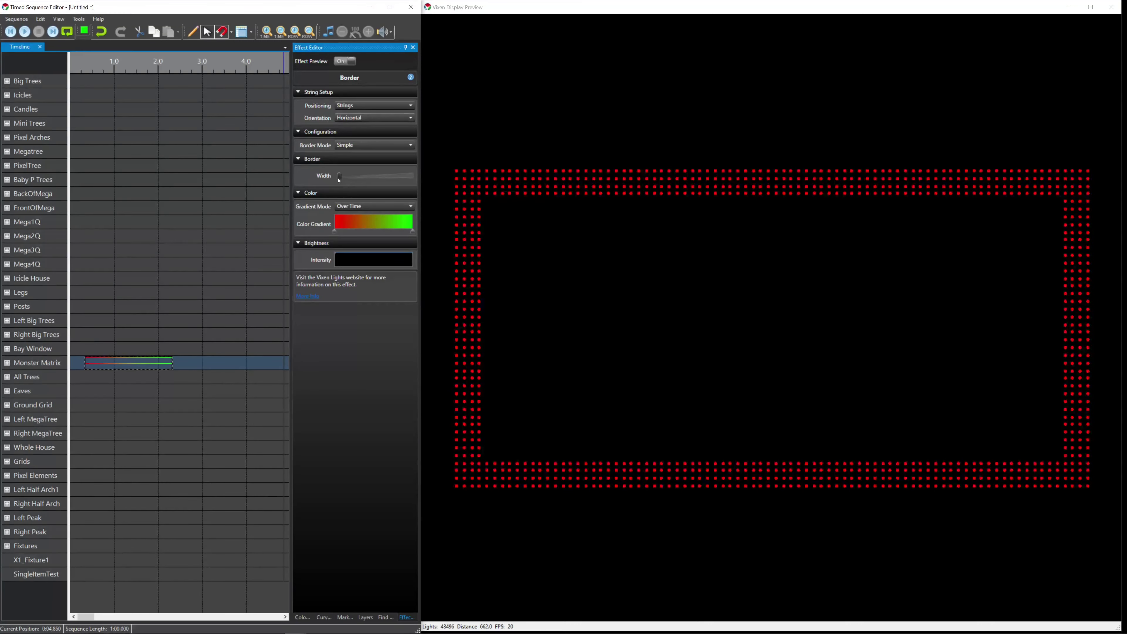
pyautogui.moveTo(172, 363); pyautogui.dragTo(256, 362)
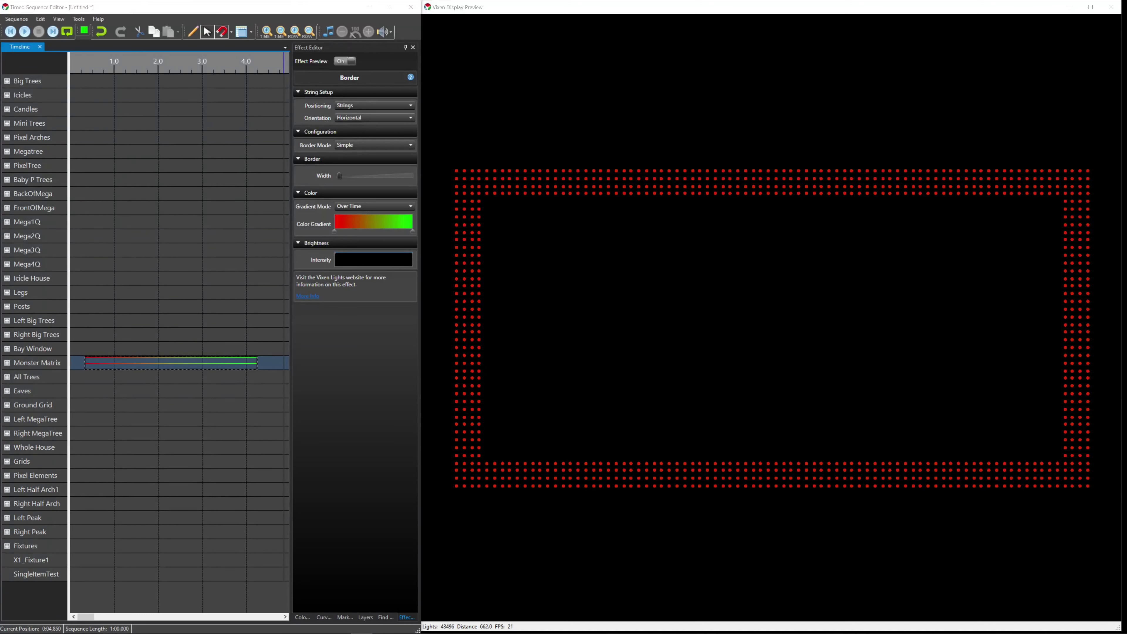
# Try the Across Element and Vertical Across Element gradient modes on the border's red-to-green gradient.
pyautogui.click(380, 207)
pyautogui.click(369, 226)
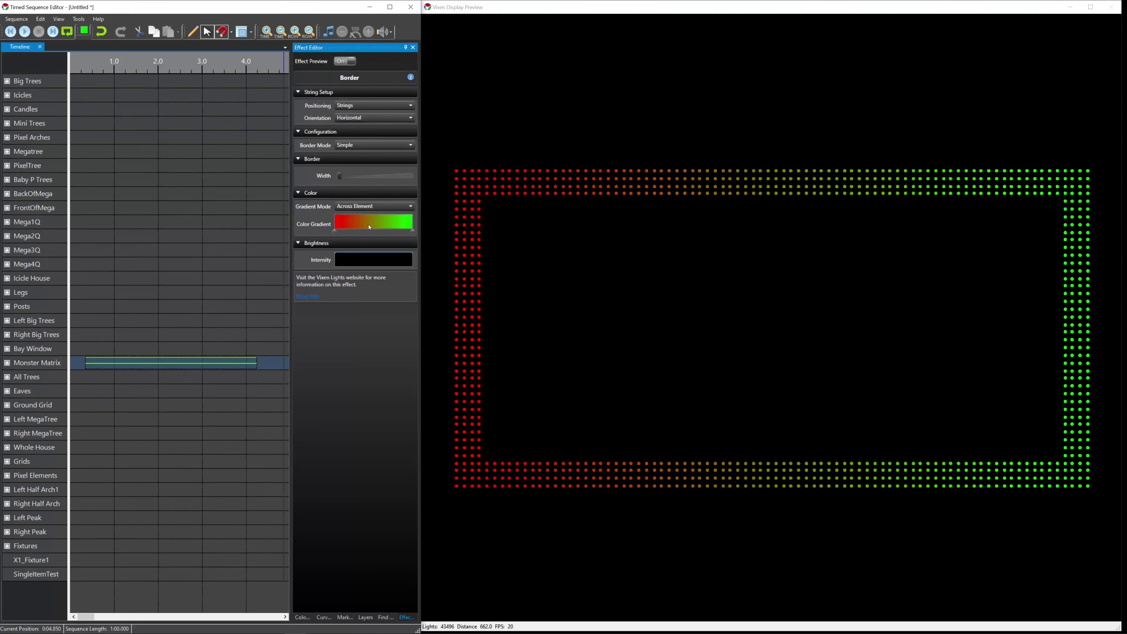
pyautogui.click(370, 227)
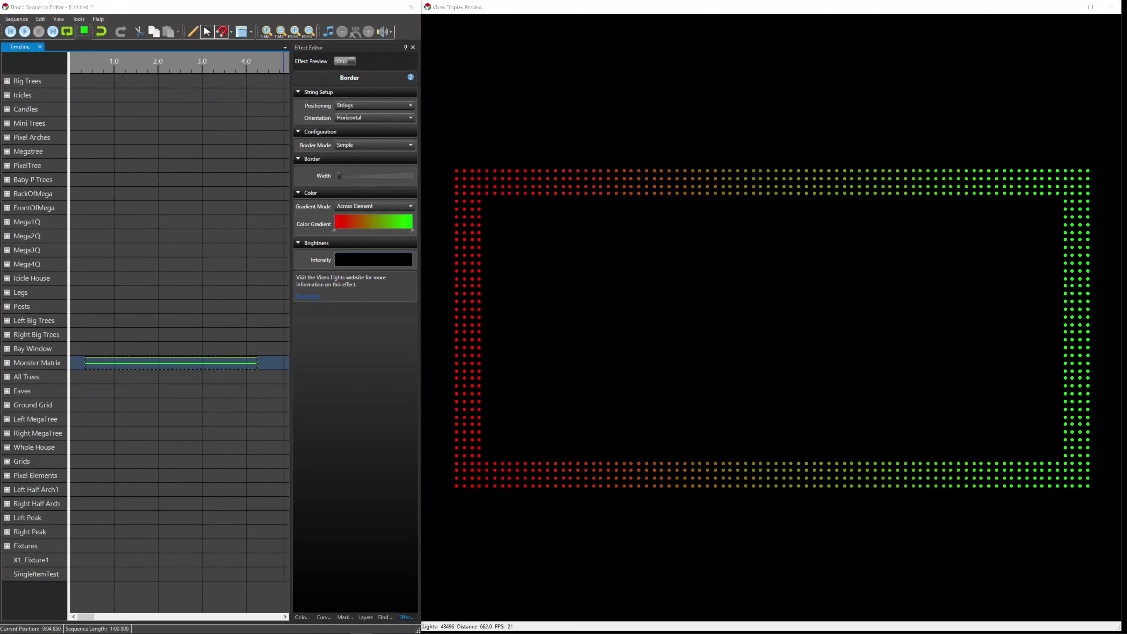
pyautogui.click(358, 208)
pyautogui.click(370, 232)
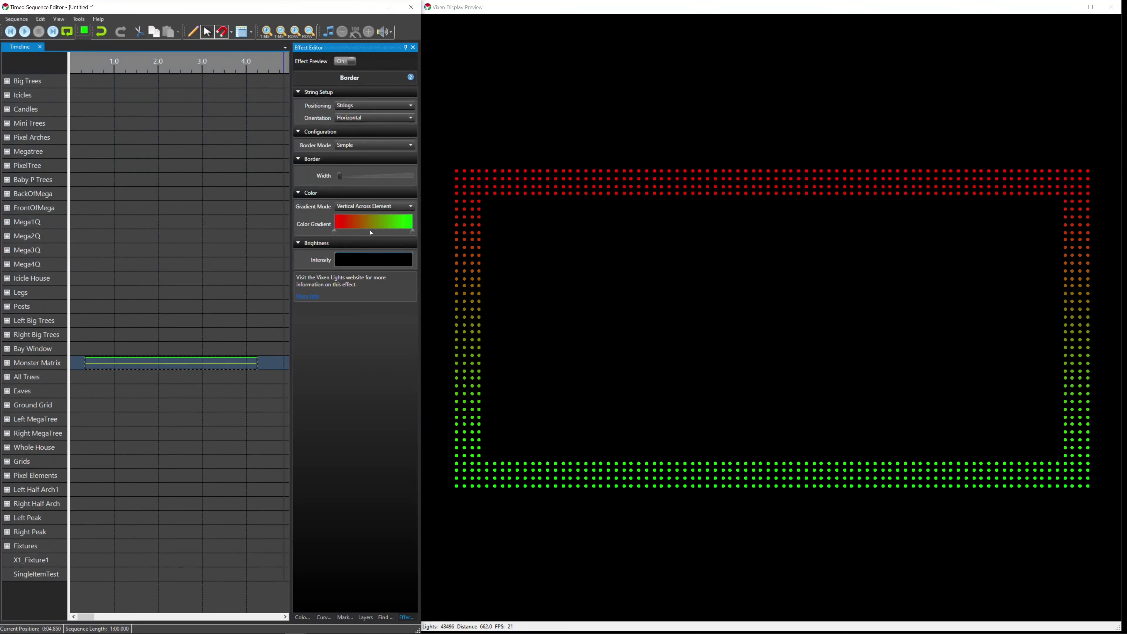
pyautogui.click(371, 233)
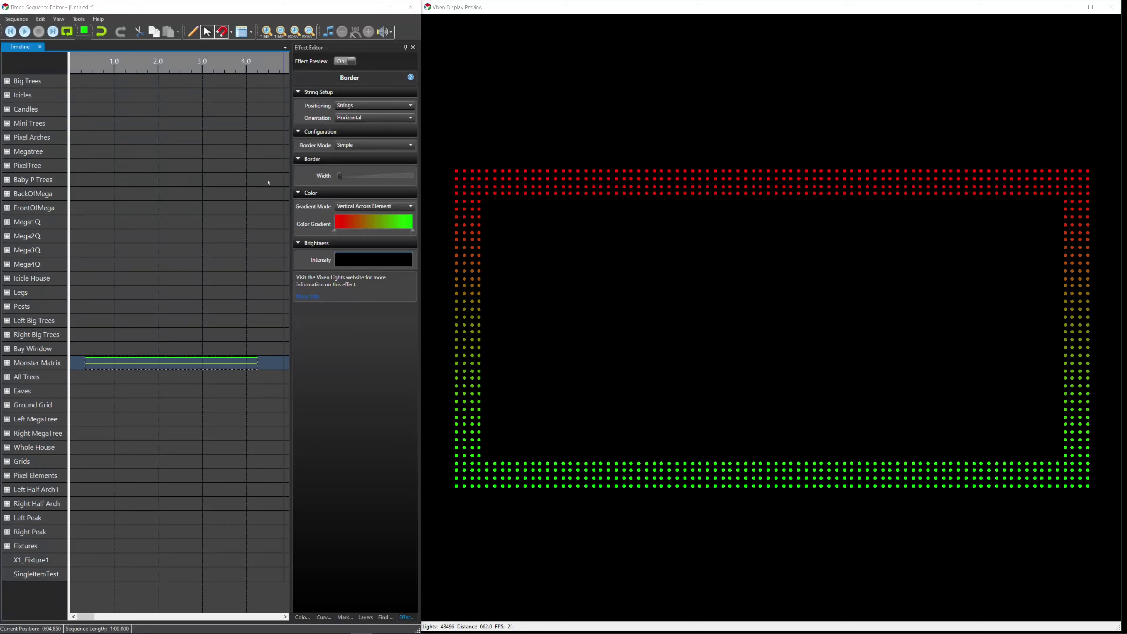
# Try the Diagonal Bottom-Top Element gradient mode, and settle on Diagonal Top-Bottom Element for the border.
pyautogui.click(402, 206)
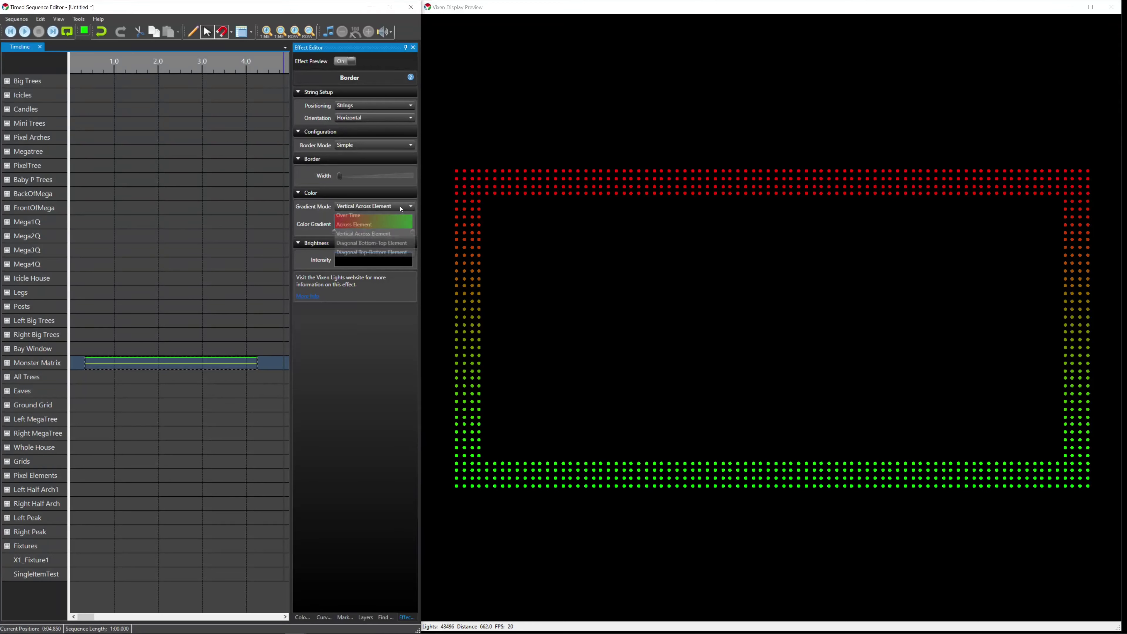
pyautogui.click(388, 243)
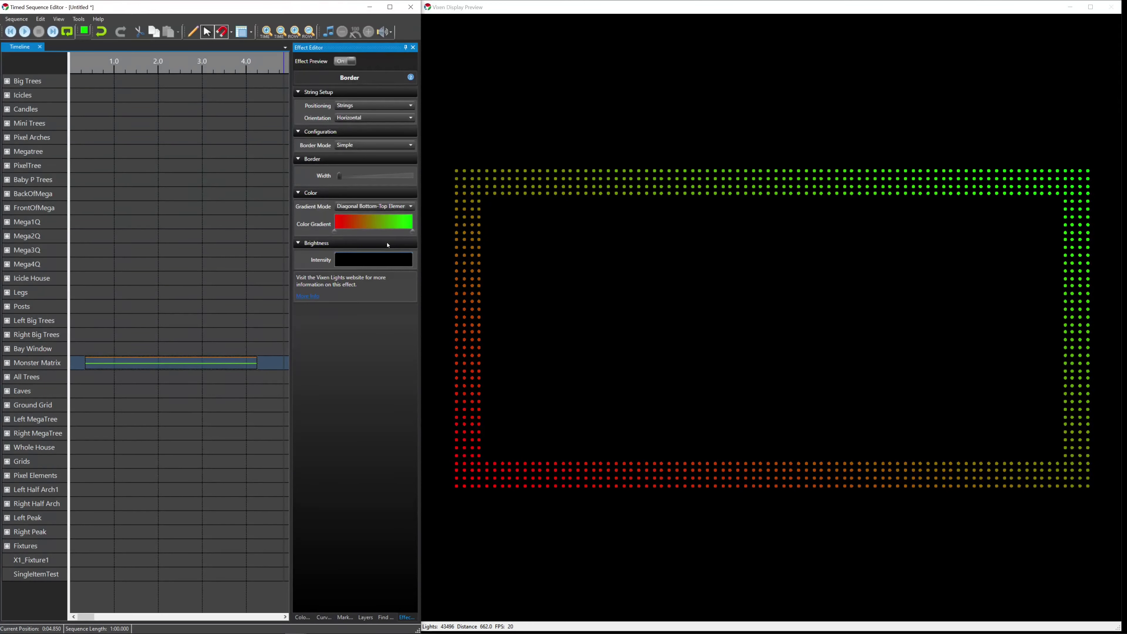
pyautogui.click(385, 206)
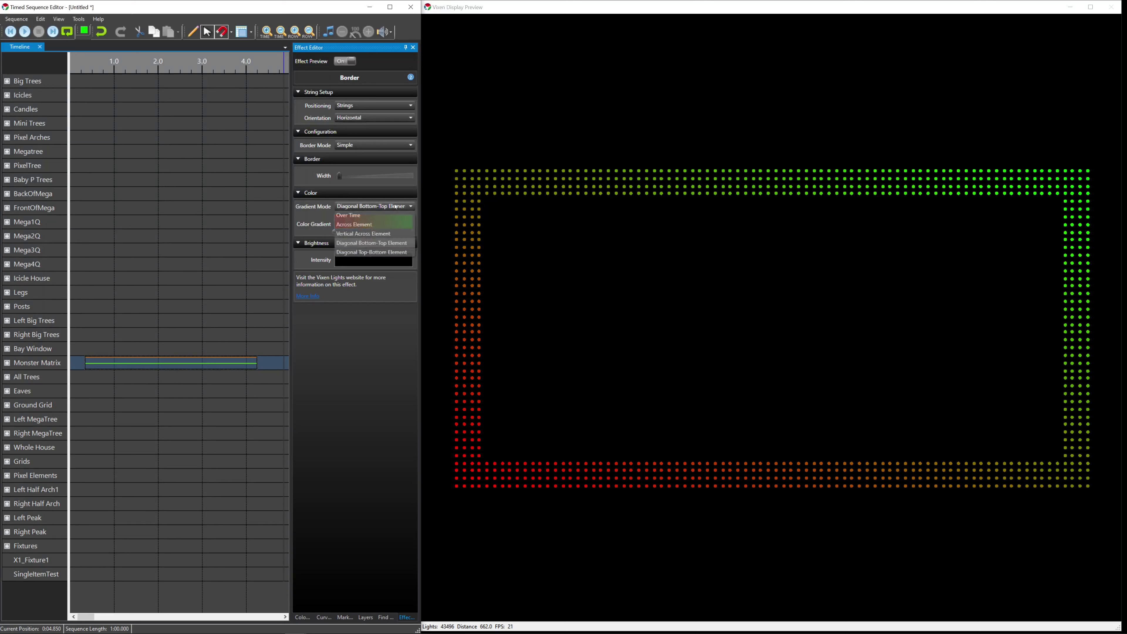
pyautogui.click(382, 252)
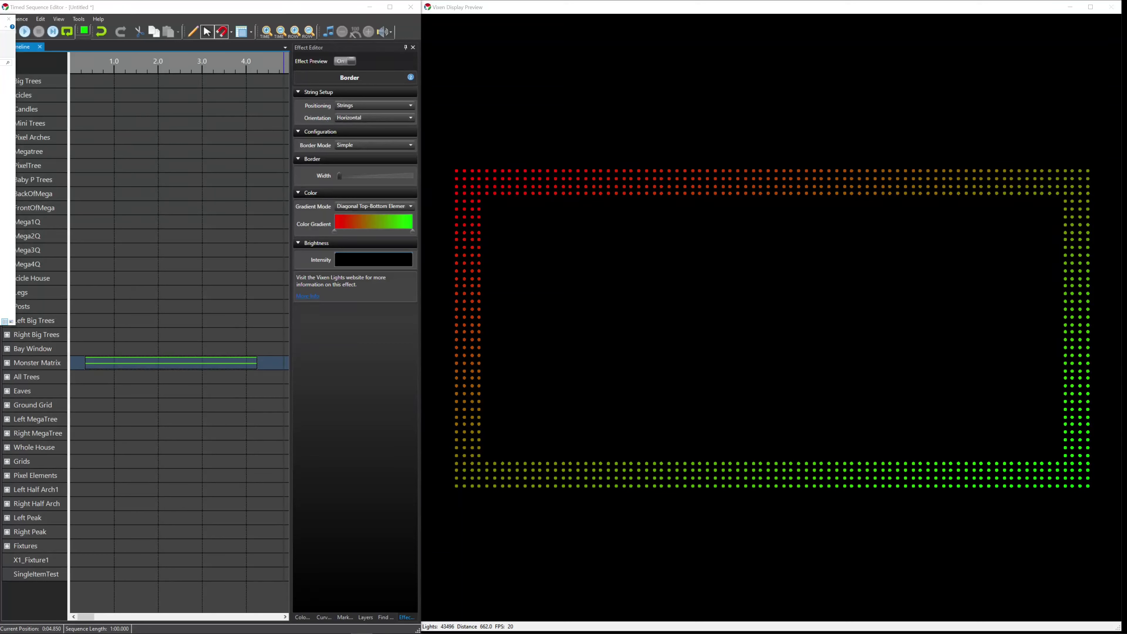
# Lower the start point of the border's intensity curve to about 10 so the brightness rises over the effect.
pyautogui.click(355, 264)
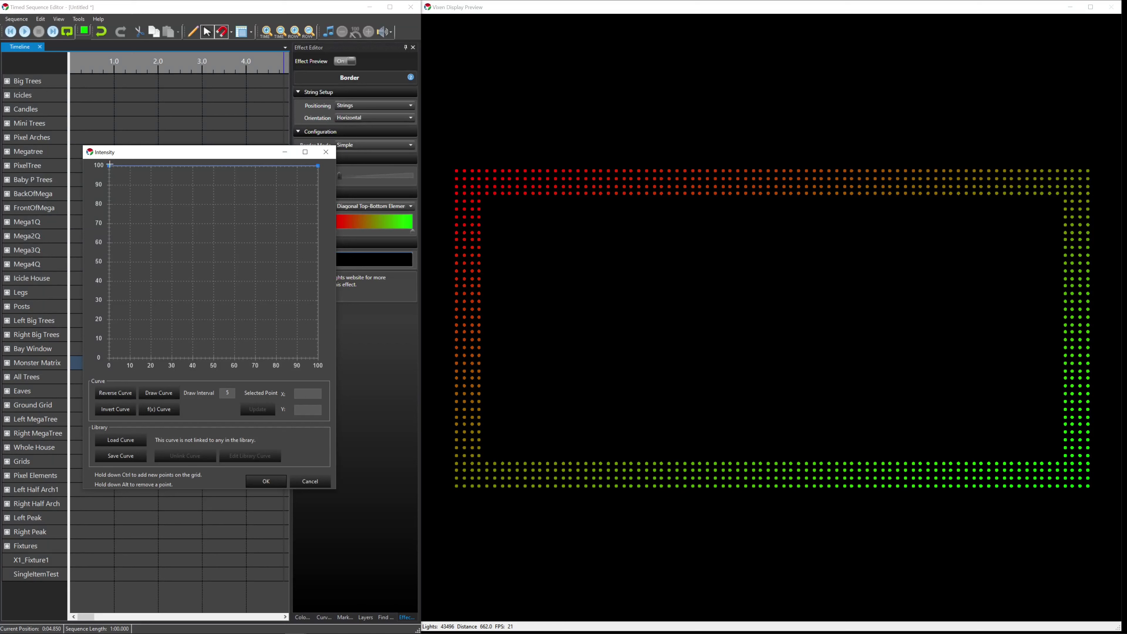
pyautogui.moveTo(108, 166); pyautogui.dragTo(83, 336)
pyautogui.click(267, 481)
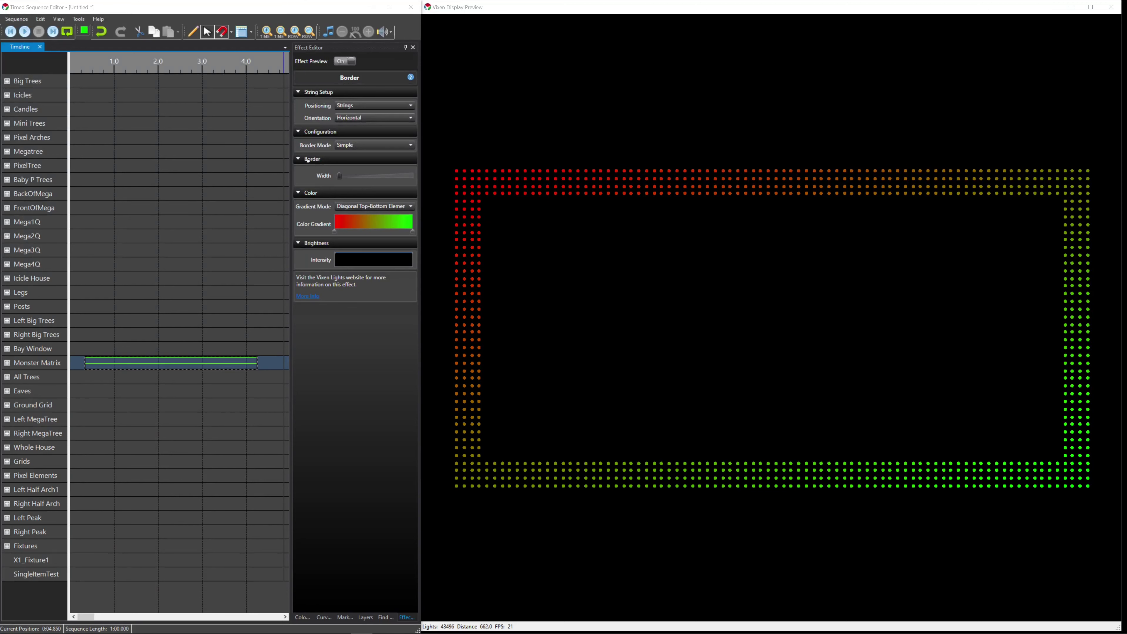
# Switch the border mode to Advanced.
pyautogui.click(375, 145)
pyautogui.click(349, 159)
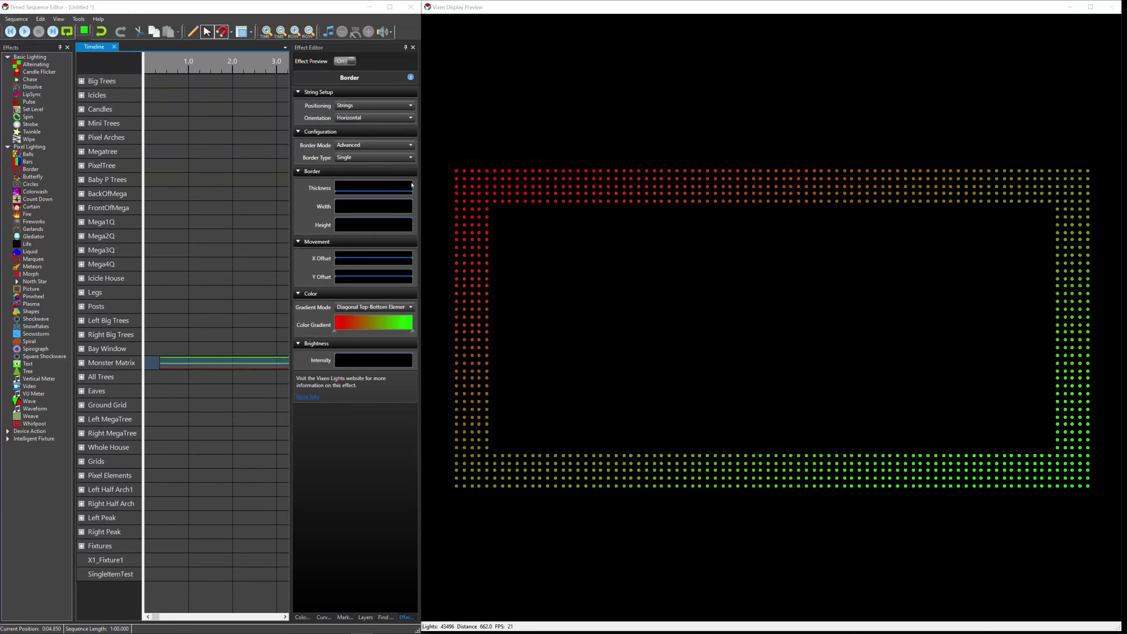
# Raise the end point of the border's thickness curve to 100 so the border thickens over the effect.
pyautogui.doubleClick(399, 191)
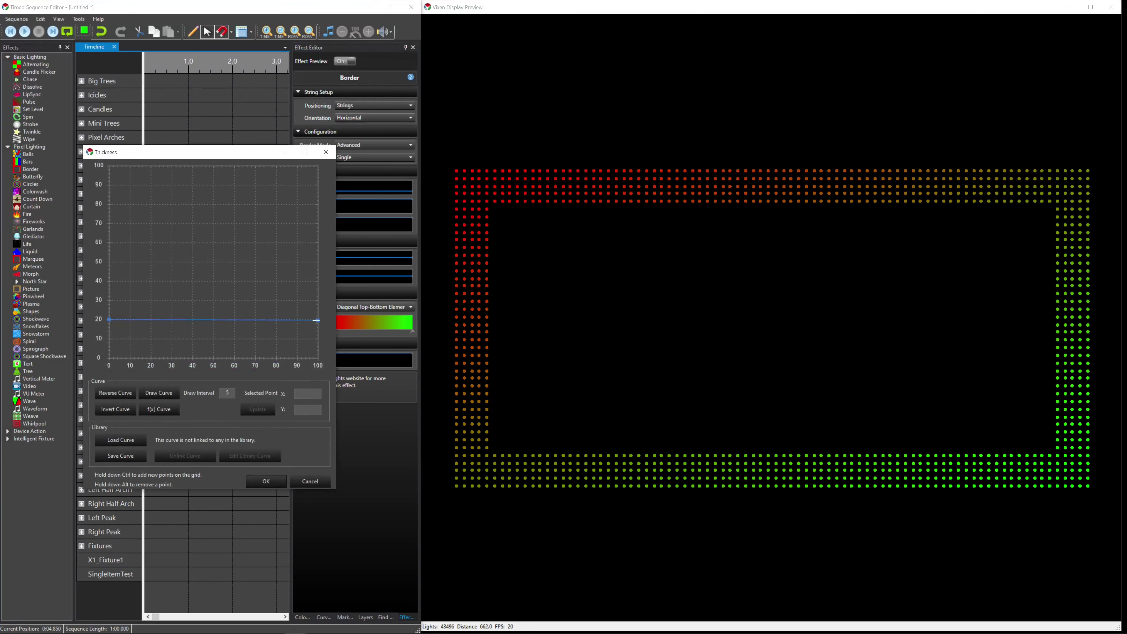
pyautogui.moveTo(316, 320); pyautogui.dragTo(318, 166)
pyautogui.click(267, 481)
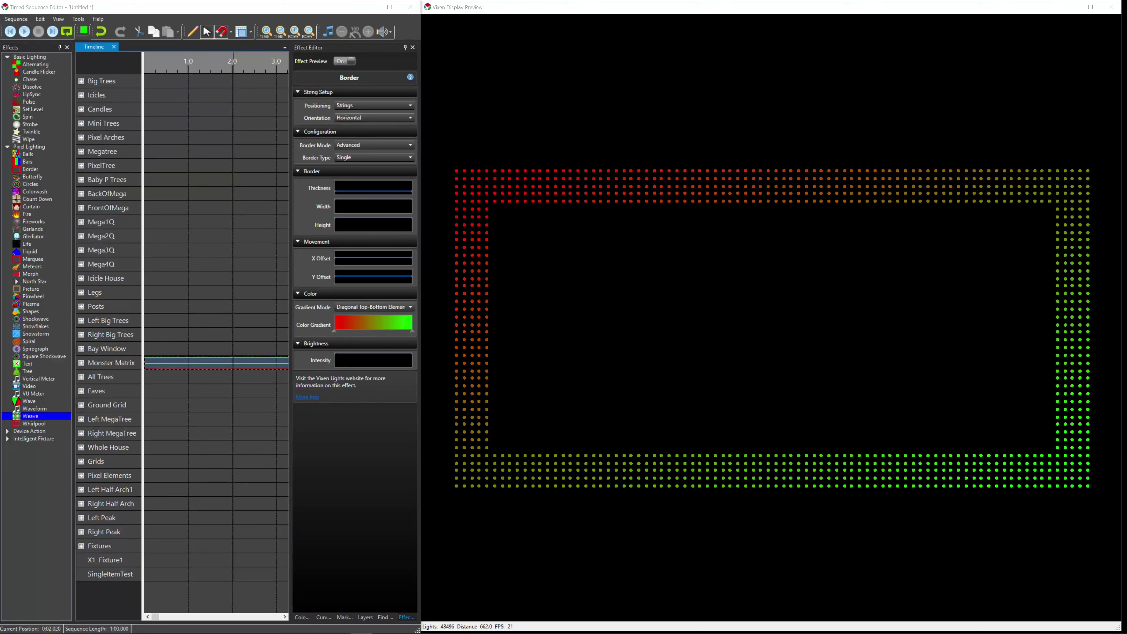
# Lower the border's whole width and height curves to a constant value of about 30 each.
pyautogui.click(344, 209)
pyautogui.moveTo(276, 172); pyautogui.dragTo(270, 302)
pyautogui.click(275, 481)
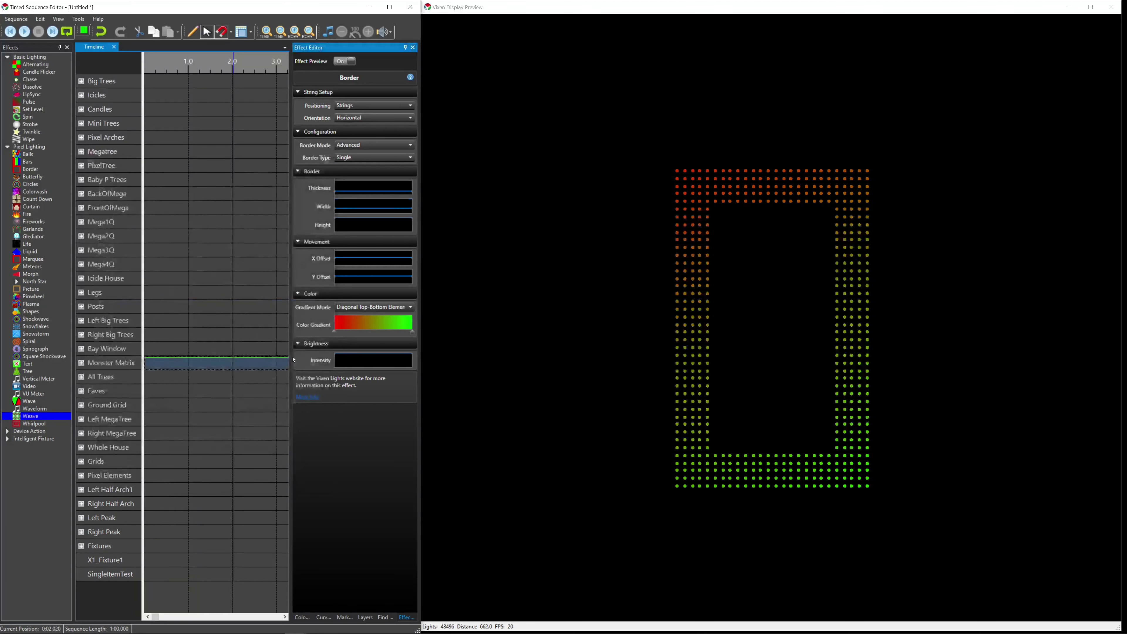
pyautogui.click(352, 227)
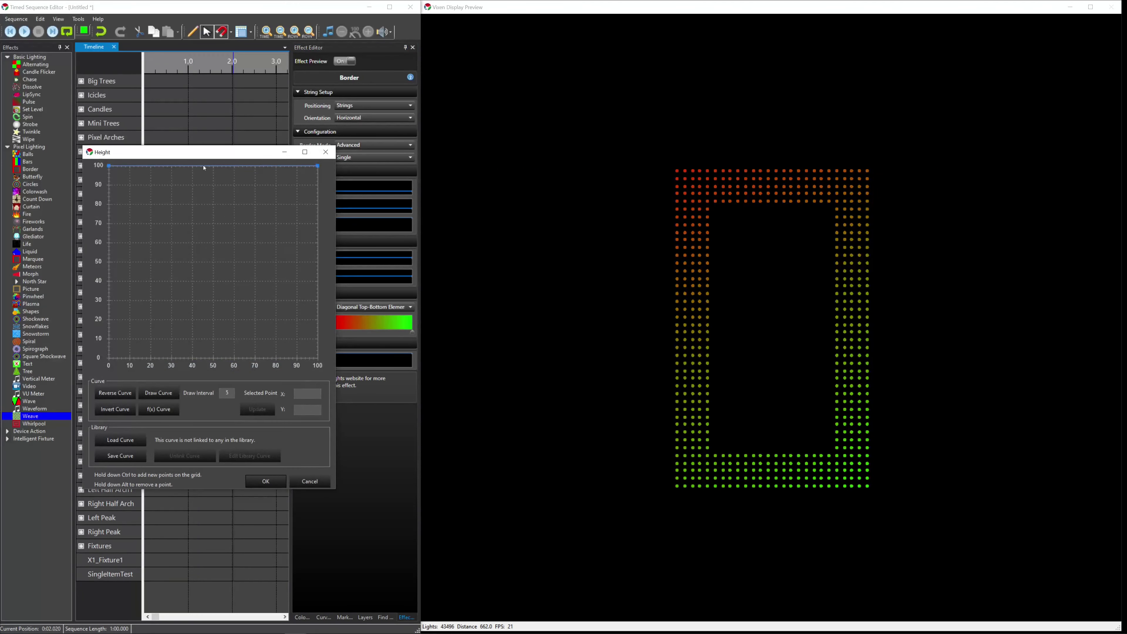
pyautogui.moveTo(209, 247); pyautogui.dragTo(212, 302)
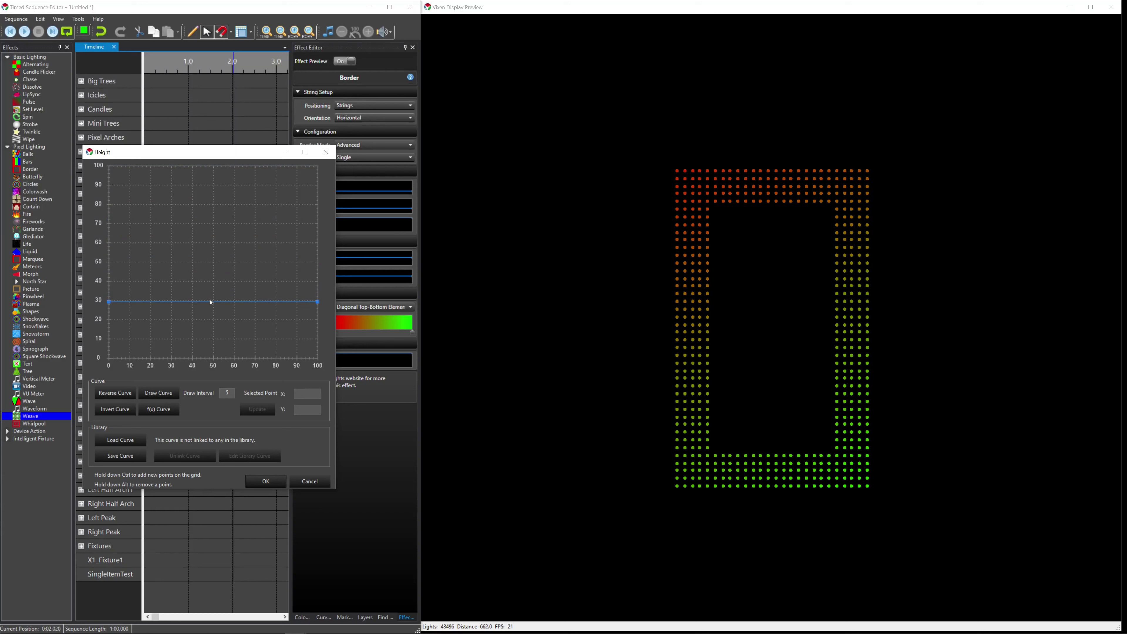
pyautogui.click(263, 481)
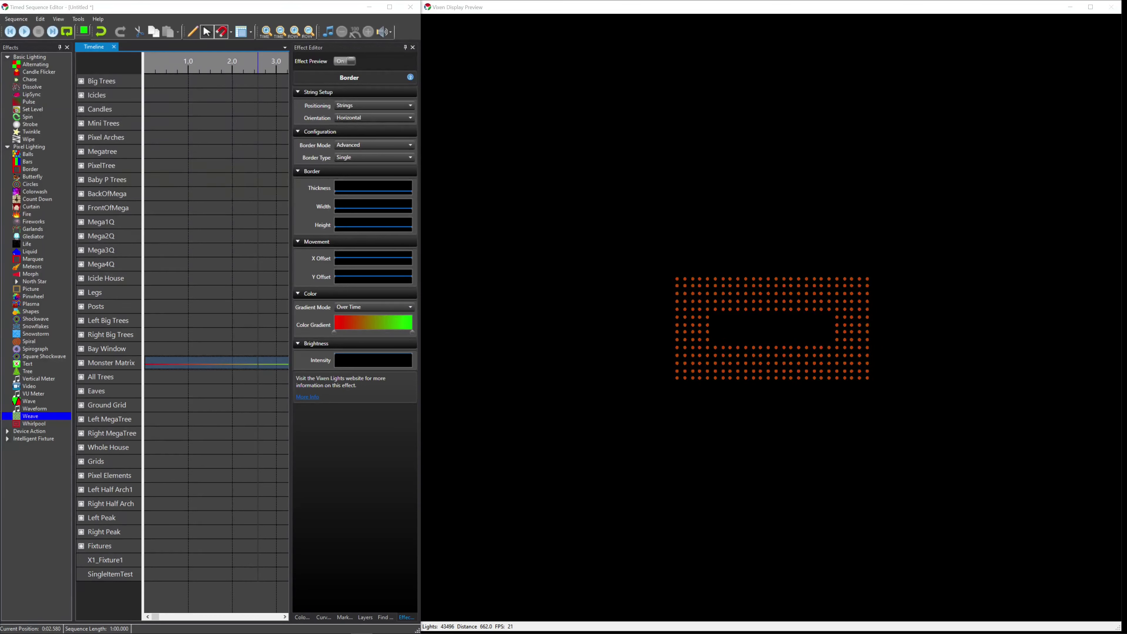
# Reshape the border's X Offset and Y Offset curves to ramp from 0 at the start to 100 at the end.
pyautogui.click(357, 259)
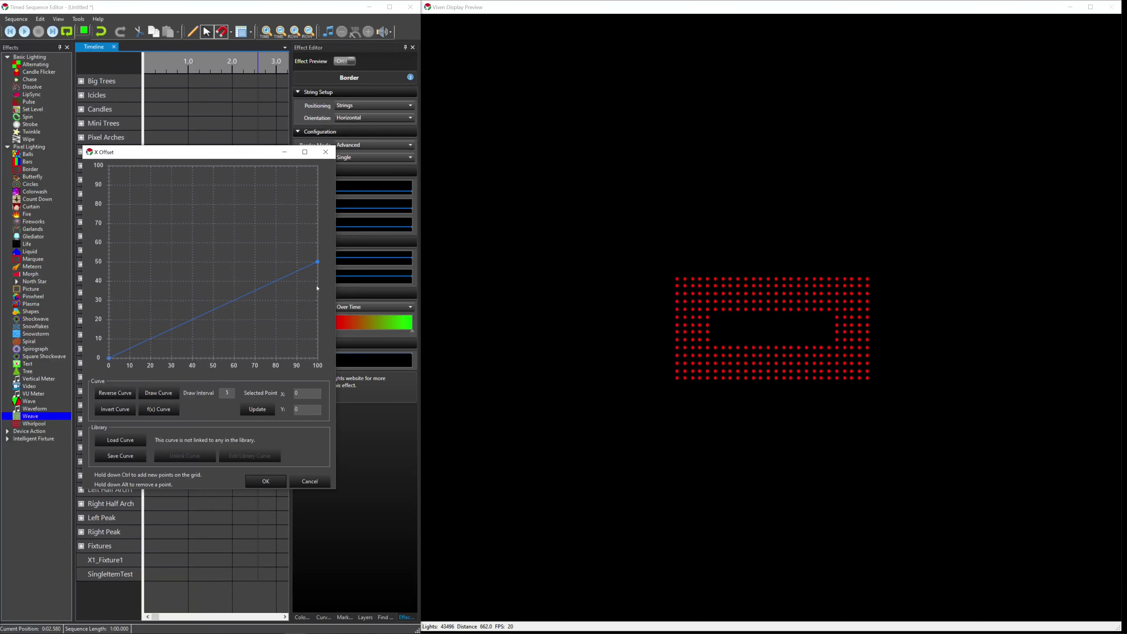
pyautogui.moveTo(316, 262); pyautogui.dragTo(317, 167)
pyautogui.click(266, 481)
pyautogui.click(363, 277)
pyautogui.moveTo(108, 262); pyautogui.dragTo(108, 358)
pyautogui.moveTo(317, 262); pyautogui.dragTo(318, 166)
pyautogui.click(269, 480)
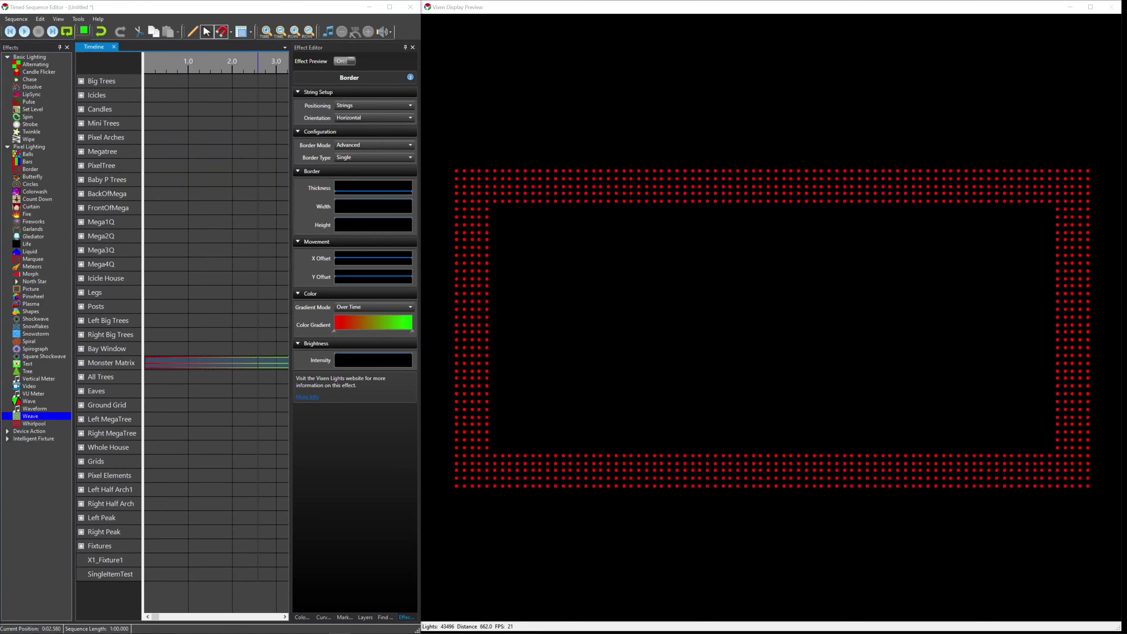
# Set the border type to Independent and raise the end point of the left width curve to about 50.
pyautogui.click(375, 158)
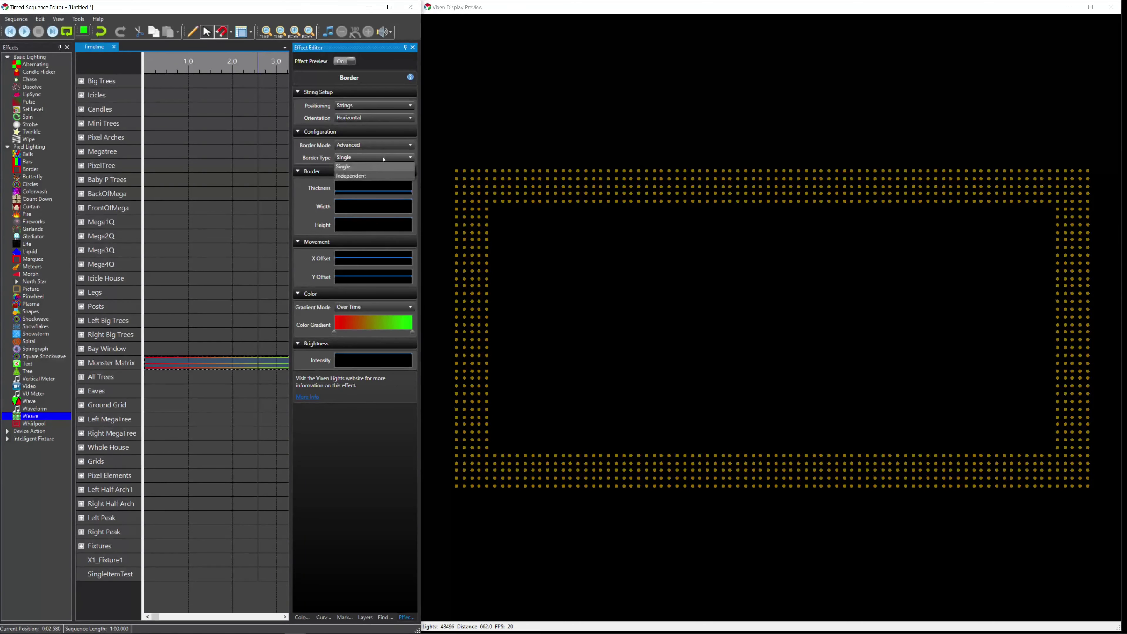
pyautogui.click(375, 174)
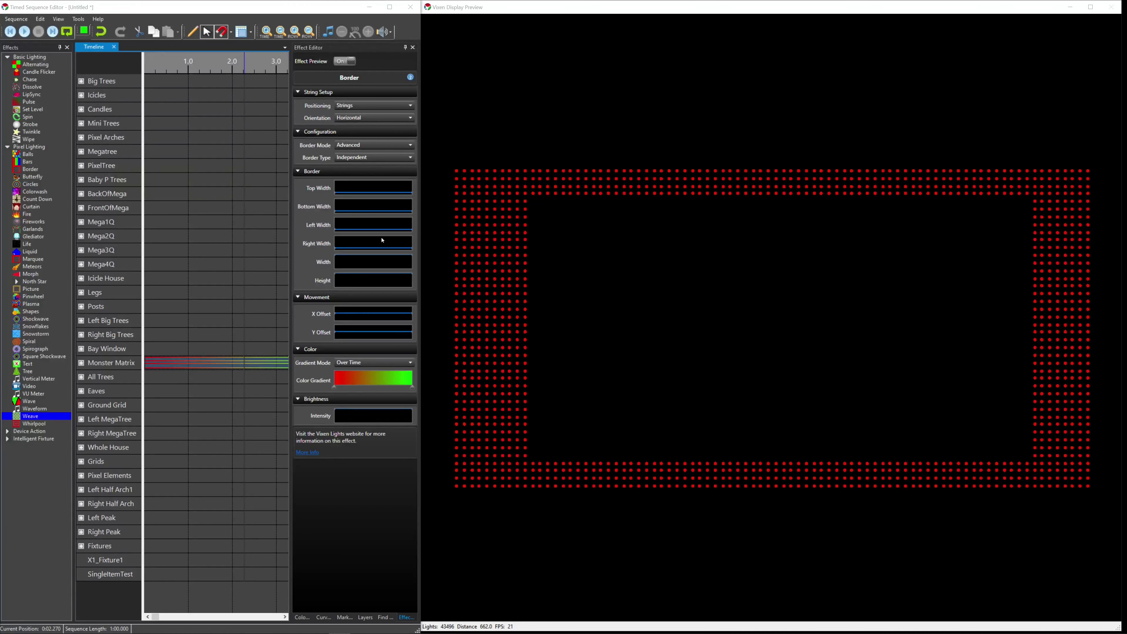
pyautogui.doubleClick(397, 231)
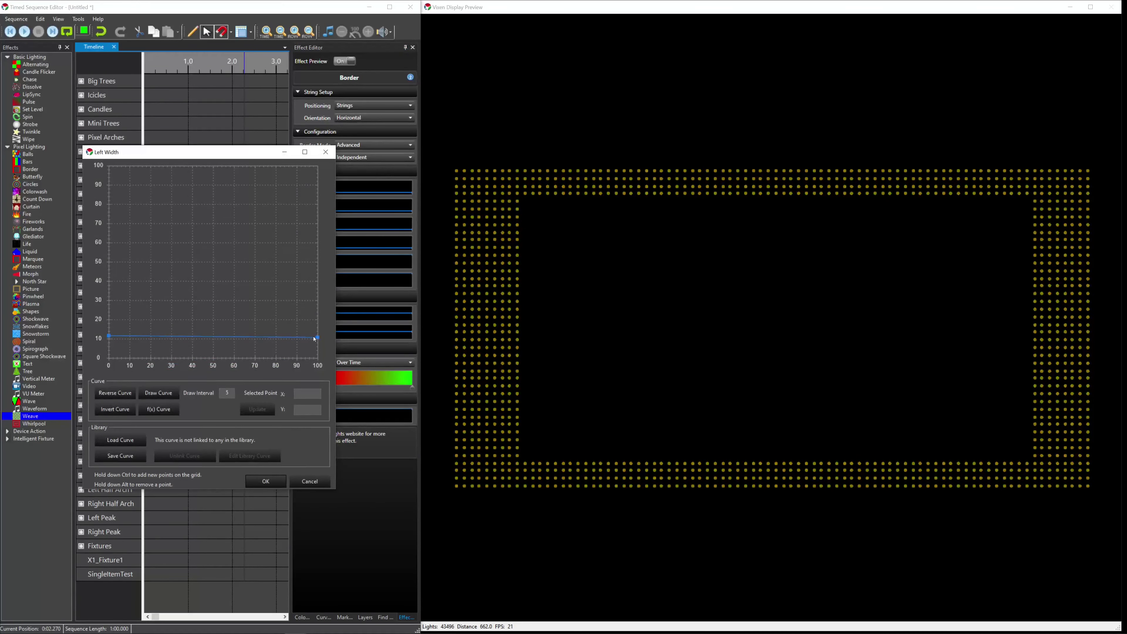
pyautogui.moveTo(314, 339); pyautogui.dragTo(324, 262)
pyautogui.click(265, 482)
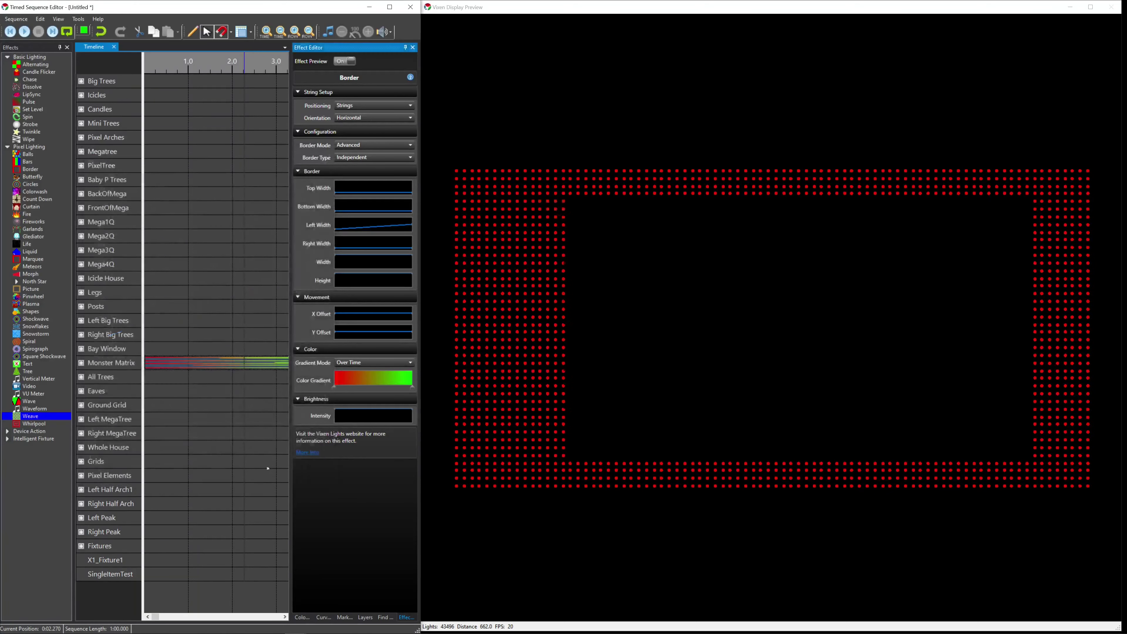
# Raise the end point of the right width curve to about 50 so that side also widens over time.
pyautogui.doubleClick(375, 247)
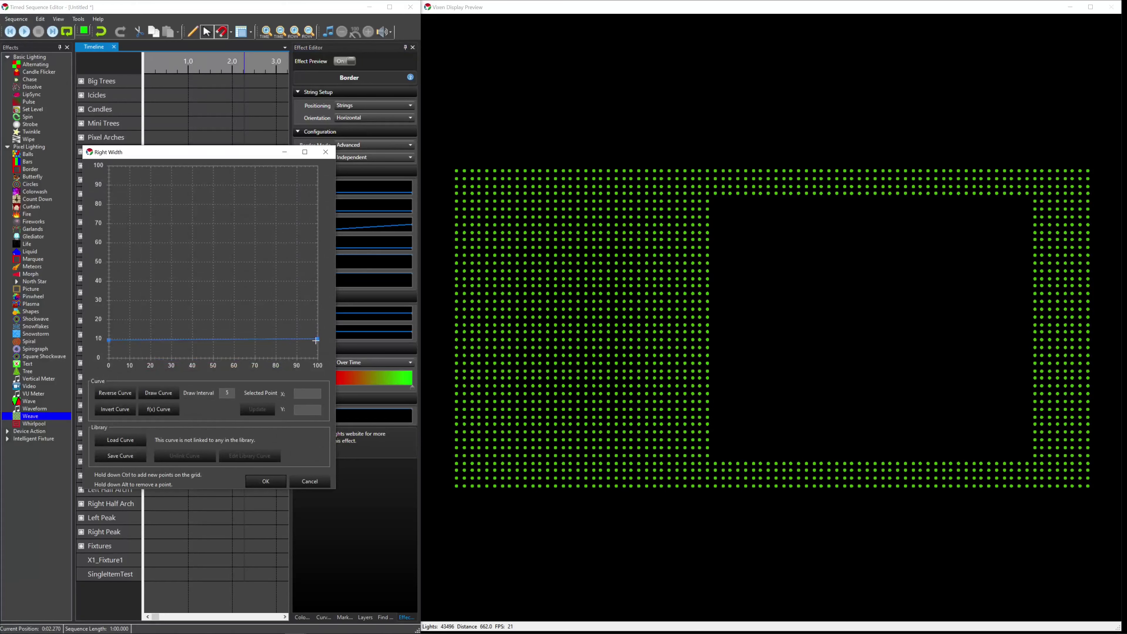
pyautogui.moveTo(316, 340); pyautogui.dragTo(322, 263)
pyautogui.click(271, 476)
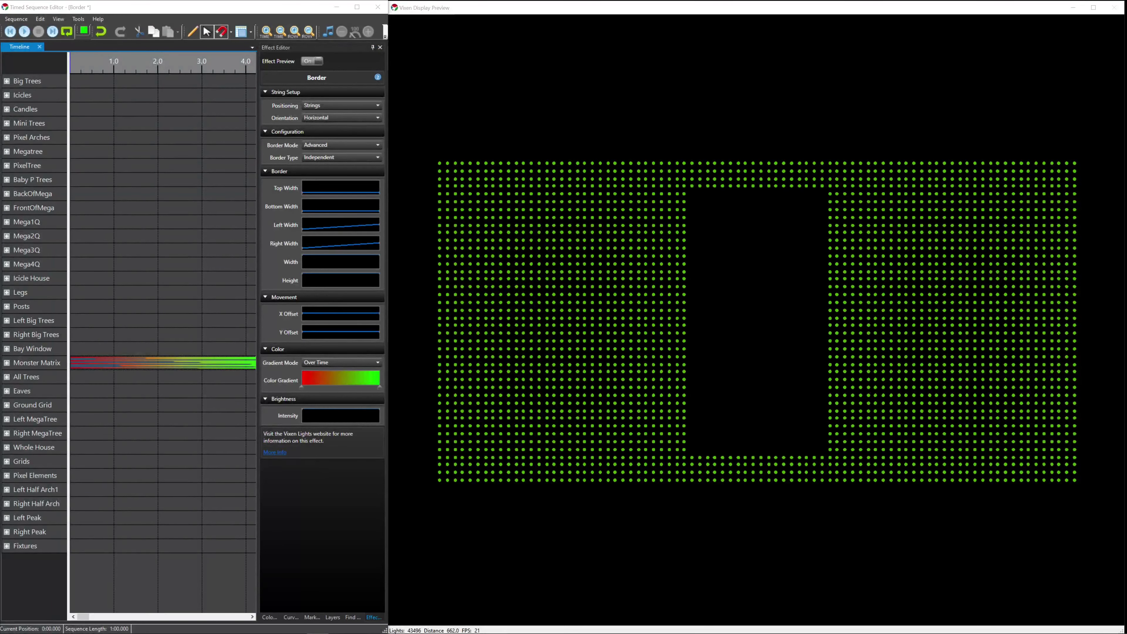
# Switch the border mode to Marquee and save the sequence.
pyautogui.click(341, 145)
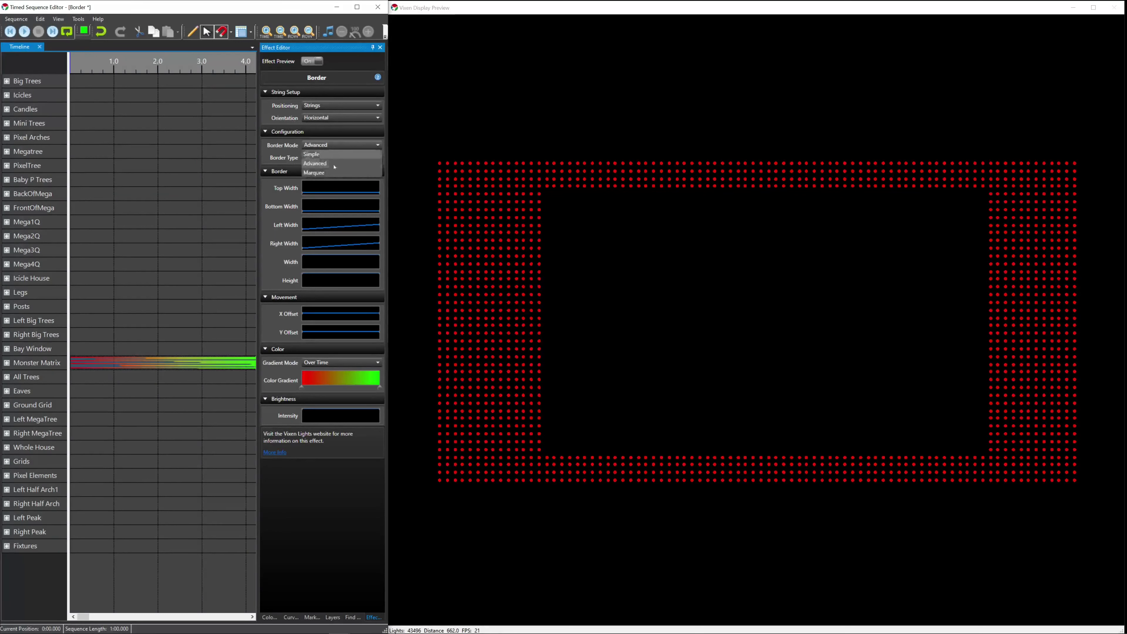
pyautogui.click(333, 176)
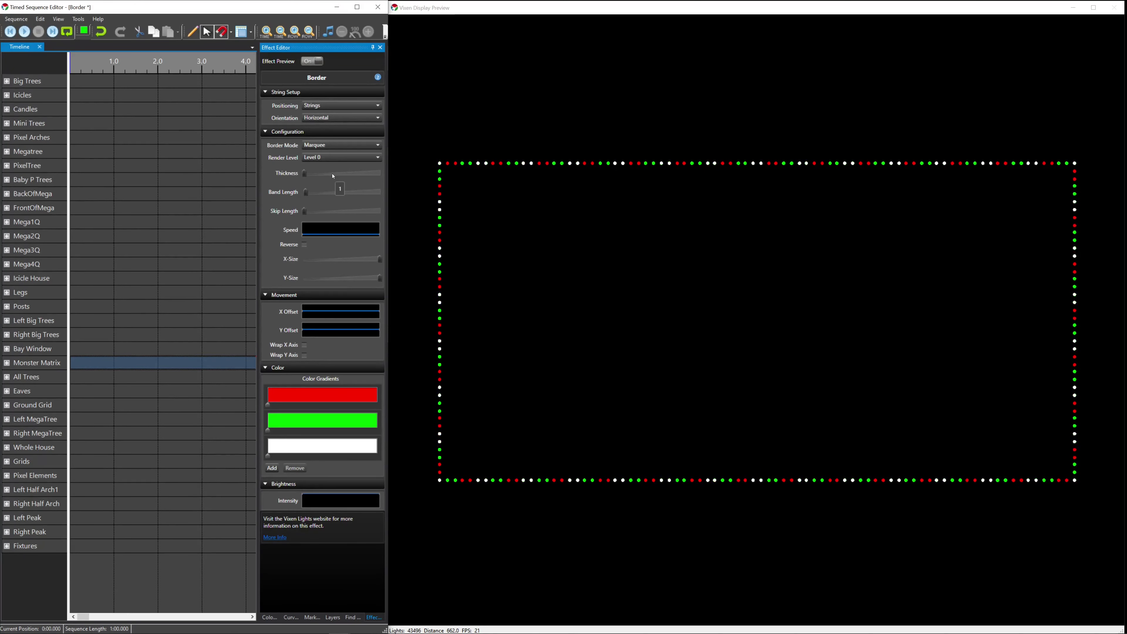
pyautogui.hotkey('ctrl', 's')
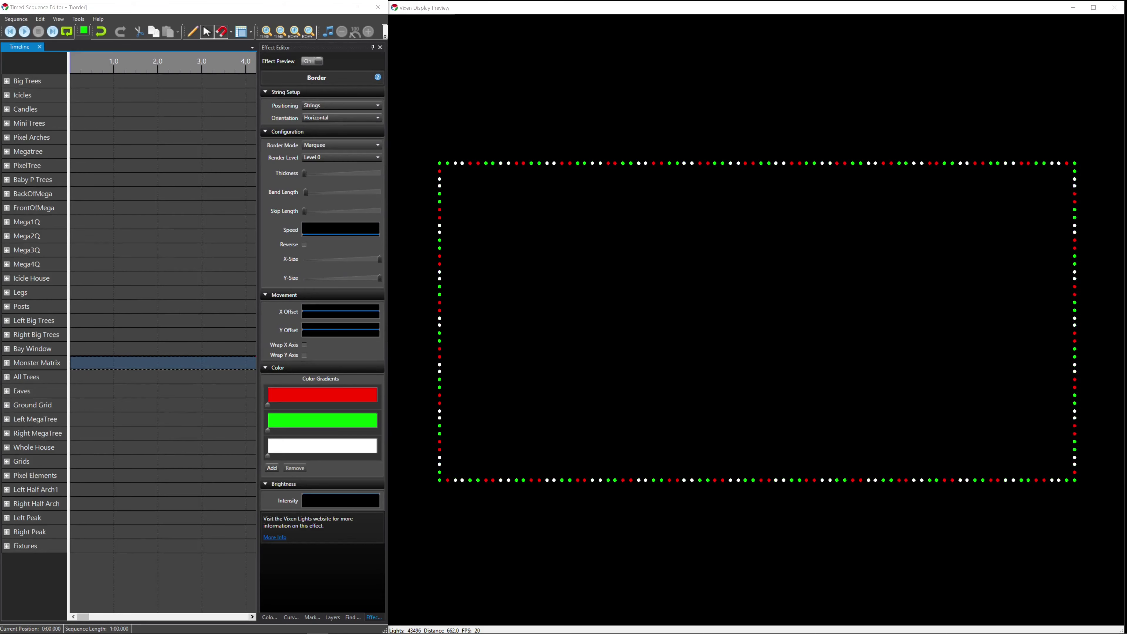
# Increase the marquee's thickness to about six lights and lengthen its color bands to about nine lights.
pyautogui.click(306, 172)
pyautogui.moveTo(308, 175); pyautogui.dragTo(312, 175)
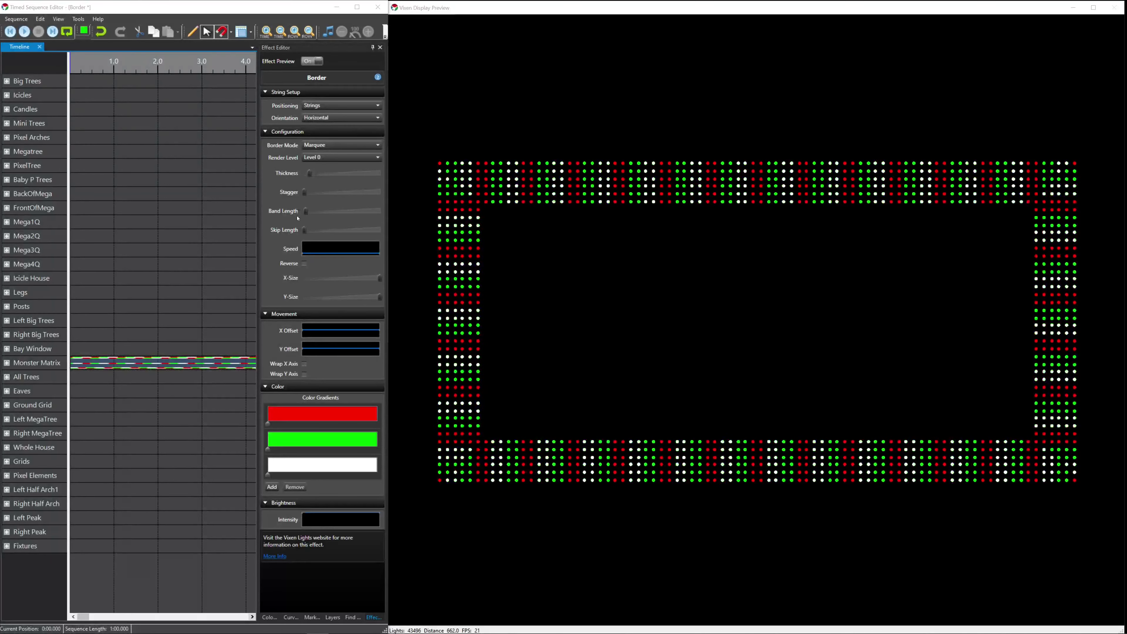
pyautogui.moveTo(306, 215); pyautogui.dragTo(312, 213)
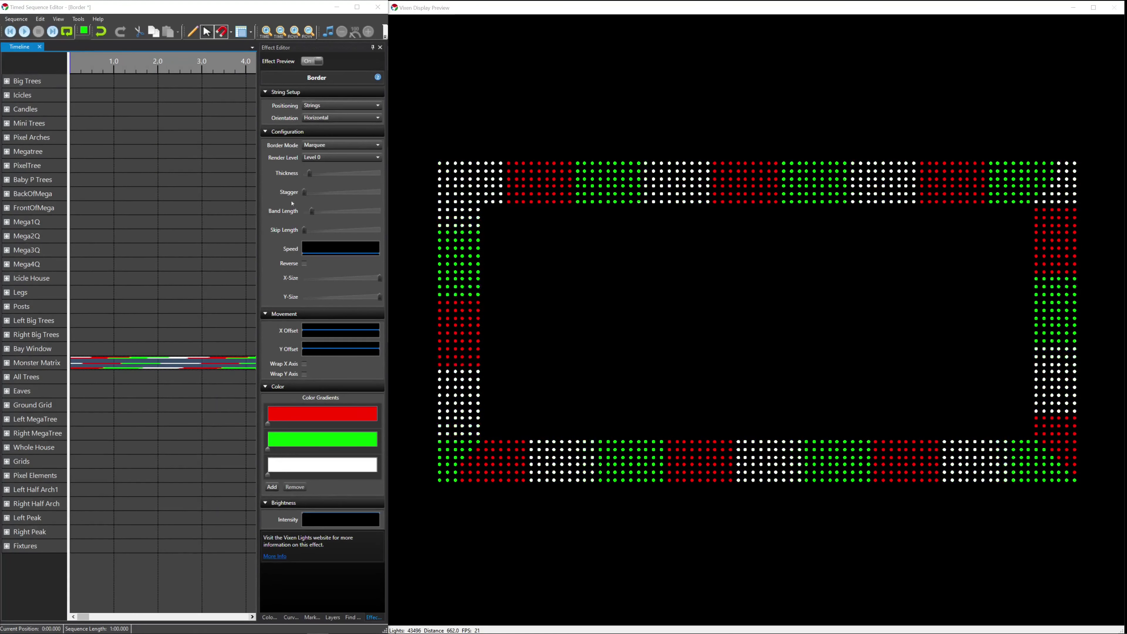
# Stagger the marquee's bands slightly and increase the skip length to leave wide gaps between the colors.
pyautogui.moveTo(304, 193); pyautogui.dragTo(307, 196)
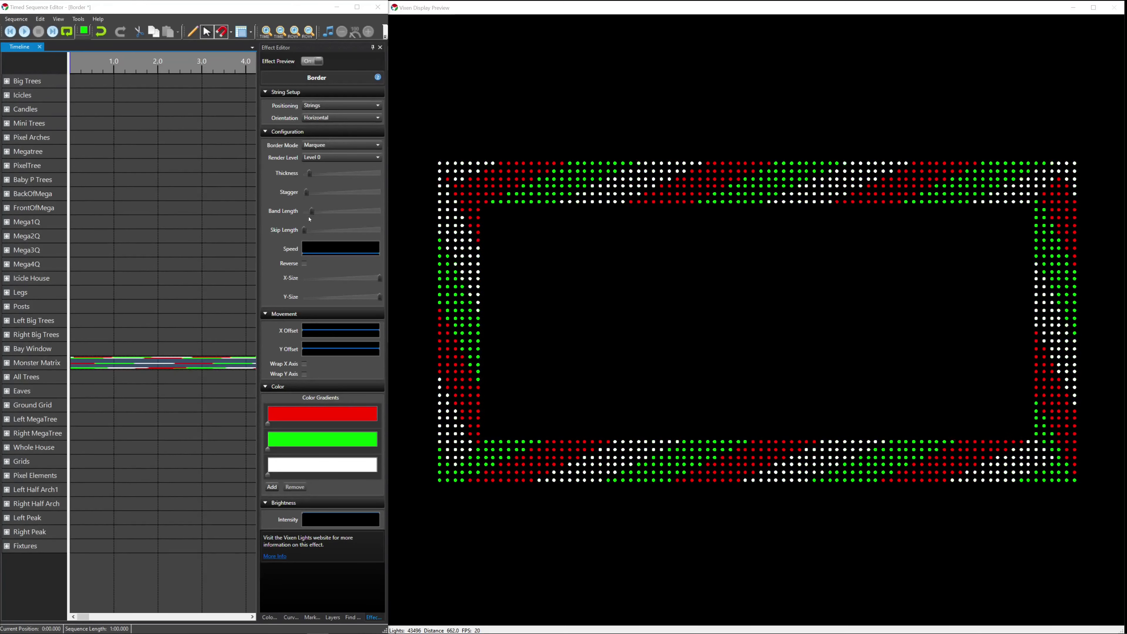
pyautogui.click(306, 231)
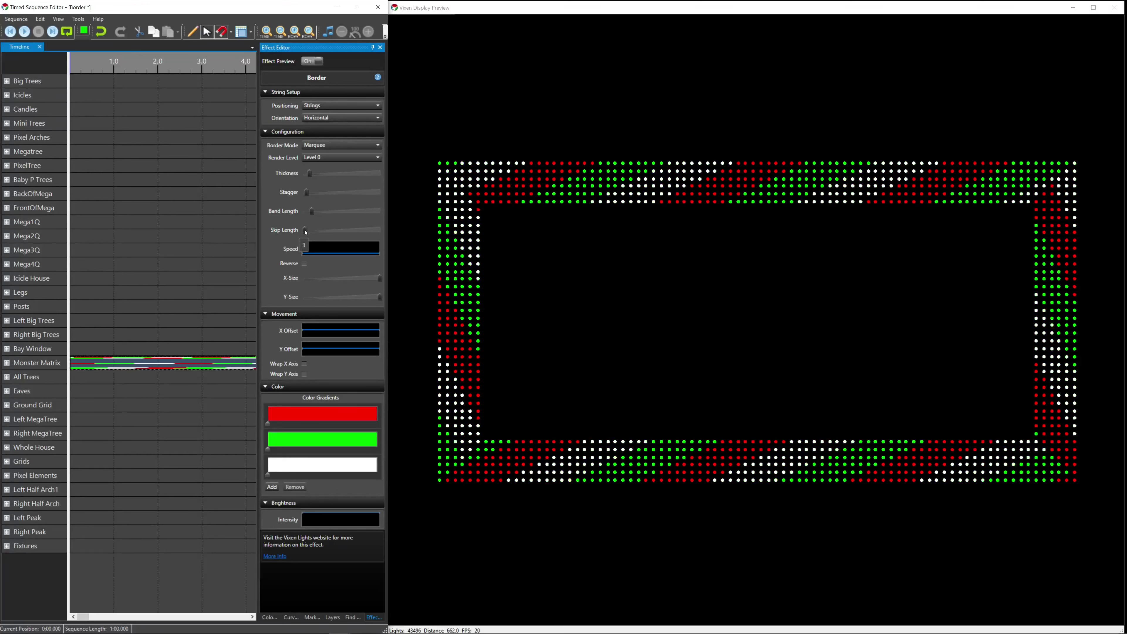
pyautogui.moveTo(306, 232); pyautogui.dragTo(315, 234)
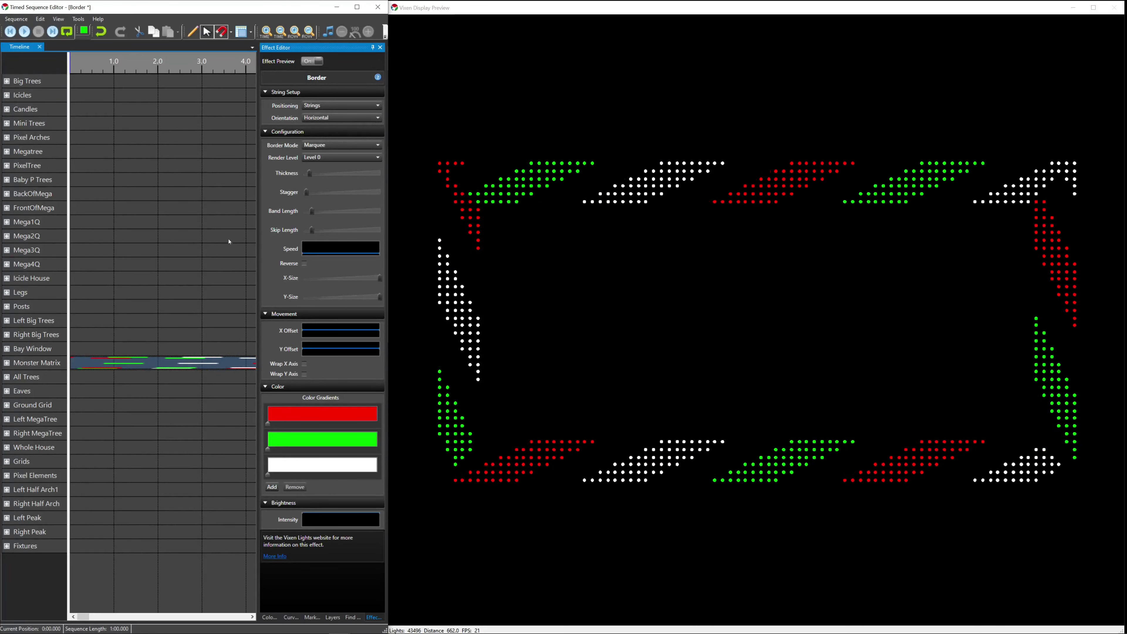
# Save the sequence and raise the end point of the marquee's speed curve to about 85 so it accelerates over time.
pyautogui.hotkey('ctrl', 's')
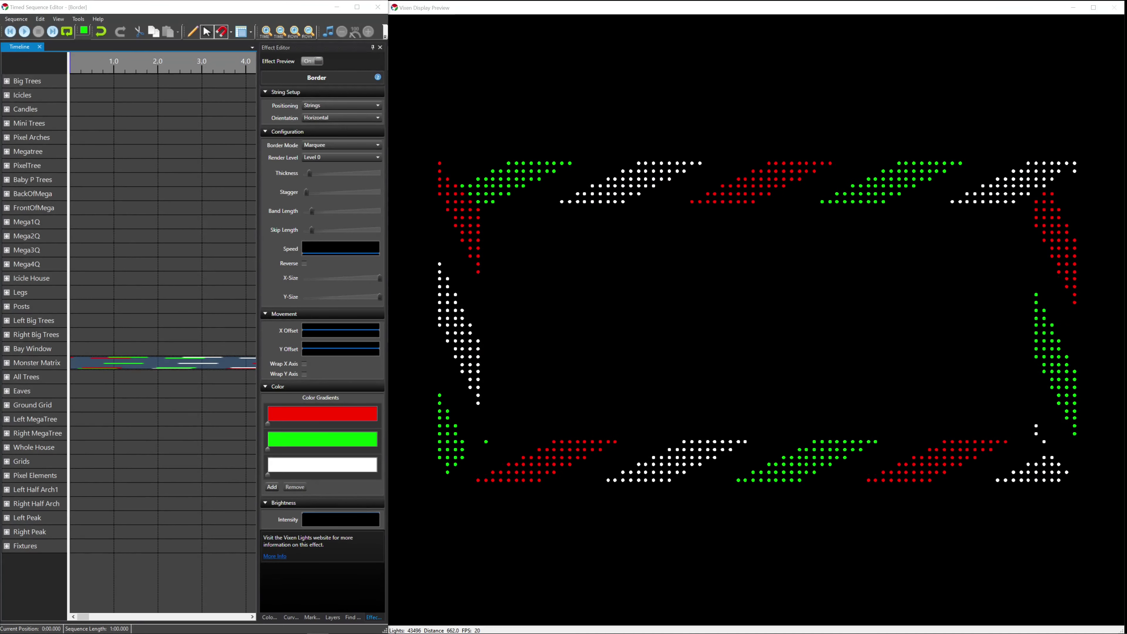
pyautogui.click(346, 249)
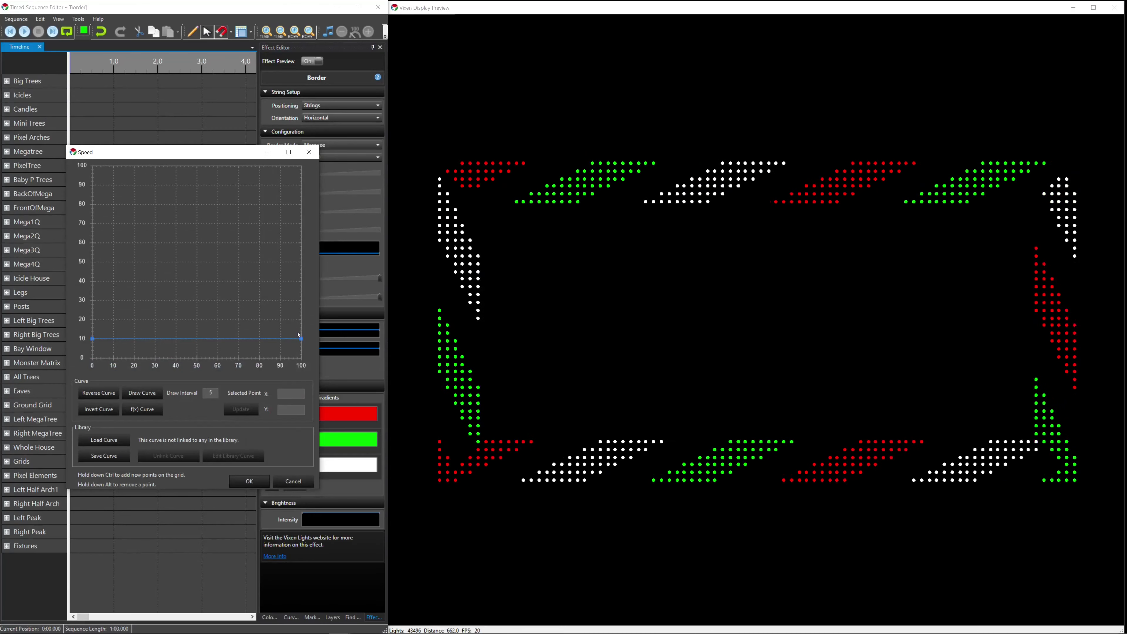
pyautogui.moveTo(300, 338); pyautogui.dragTo(323, 197)
pyautogui.click(249, 481)
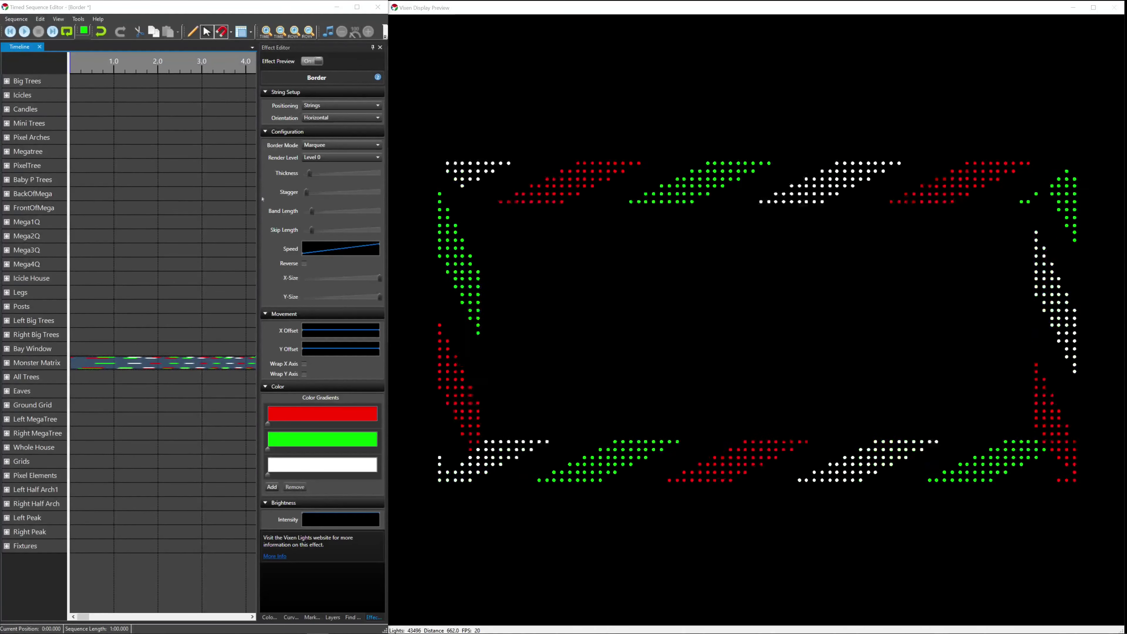
# Reverse the marquee's direction and shrink both its X and Y sizes to about 30 percent of the matrix.
pyautogui.click(305, 265)
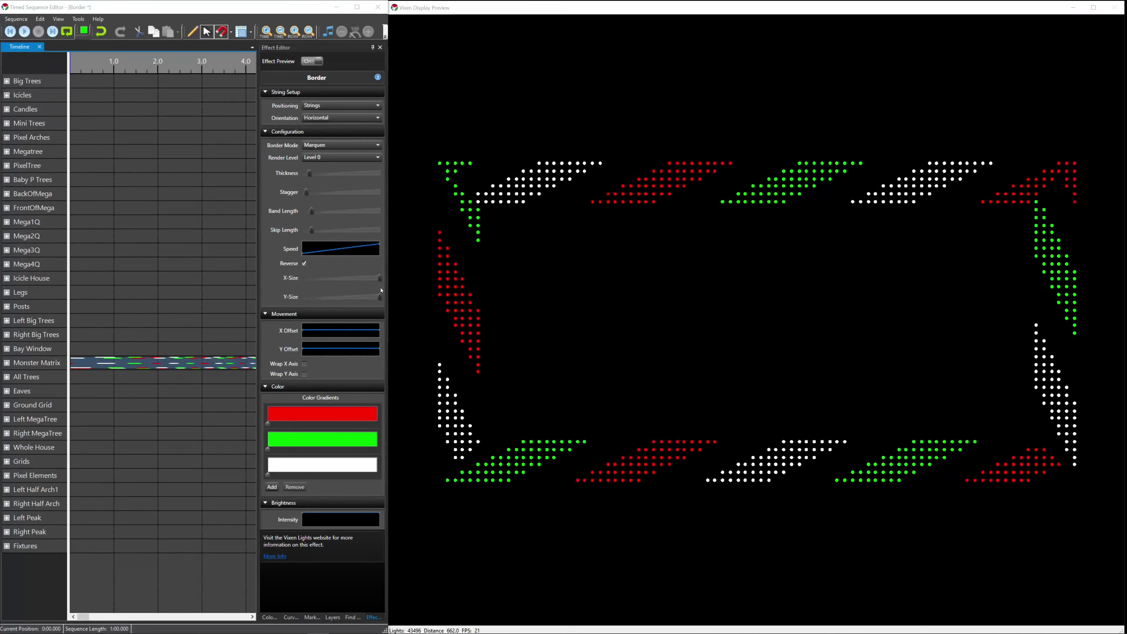
pyautogui.moveTo(380, 281); pyautogui.dragTo(327, 297)
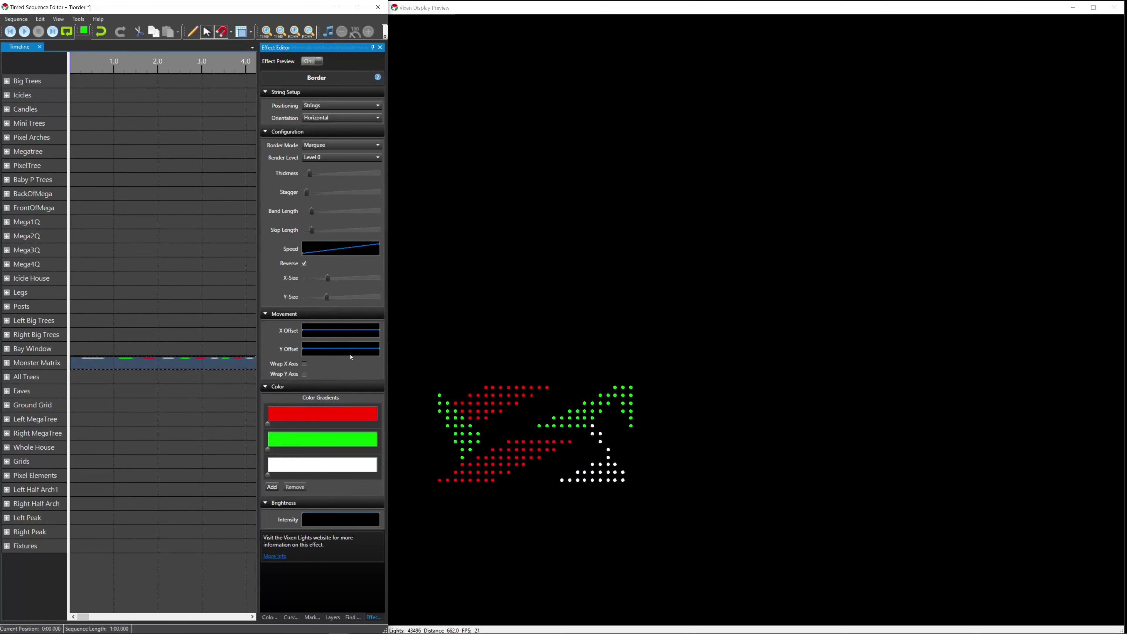
# Shape the X offset curve to rise from 0 to 100 so the small marquee moves horizontally across the matrix.
pyautogui.doubleClick(340, 333)
pyautogui.moveTo(297, 261); pyautogui.dragTo(309, 157)
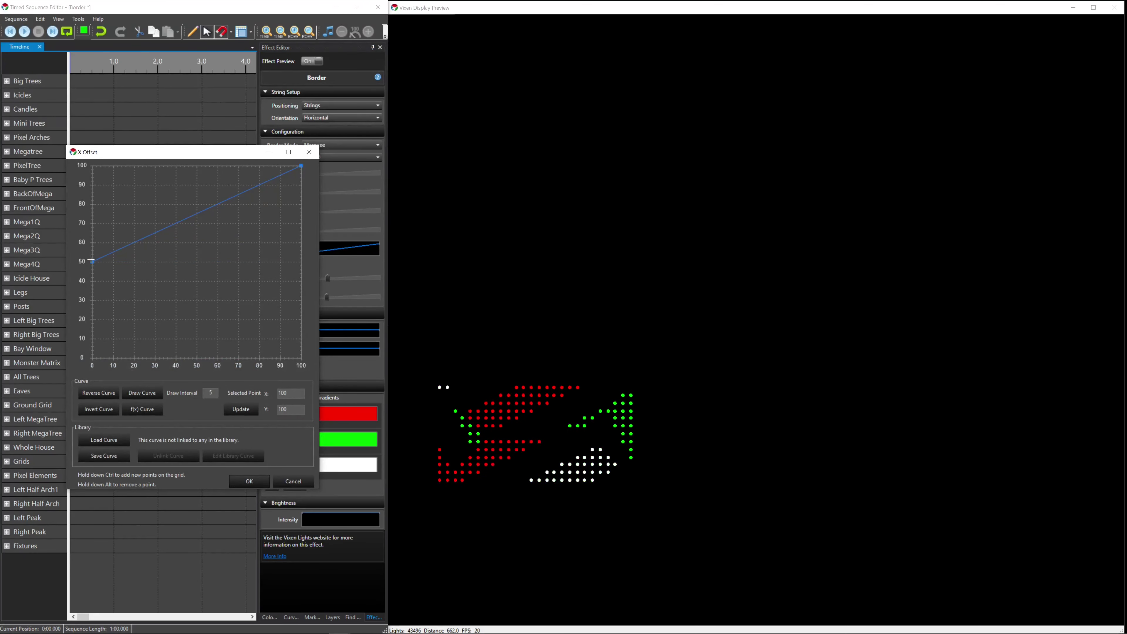
pyautogui.moveTo(92, 262); pyautogui.dragTo(64, 381)
pyautogui.click(248, 481)
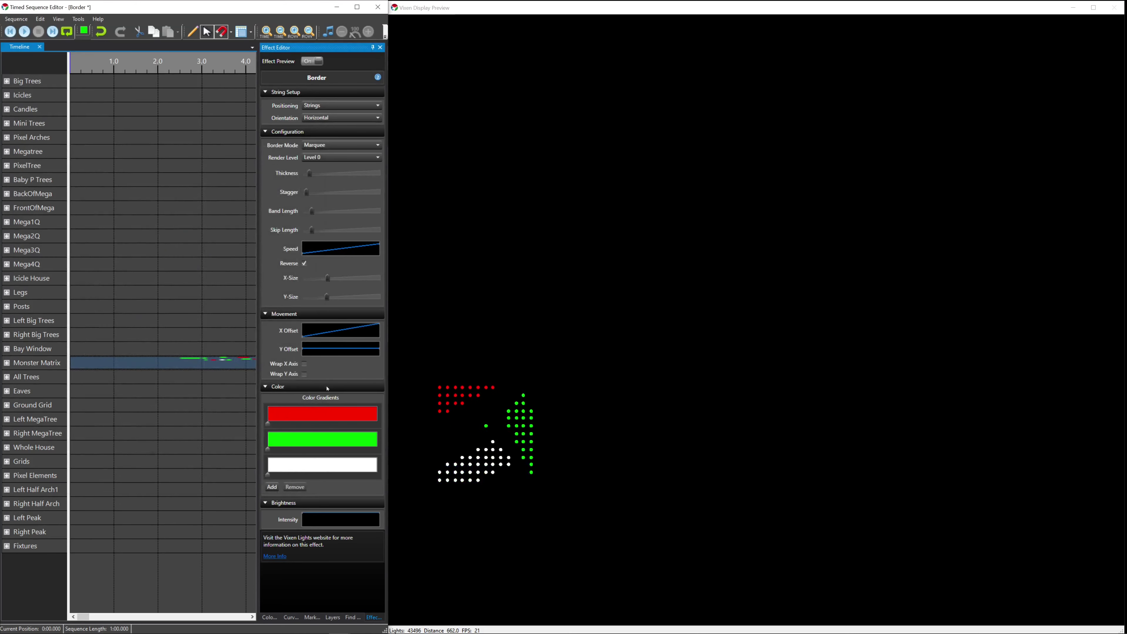
# Shape the Y offset curve to rise from 0 to 100 and enable wrapping on both the X and Y axes.
pyautogui.click(365, 350)
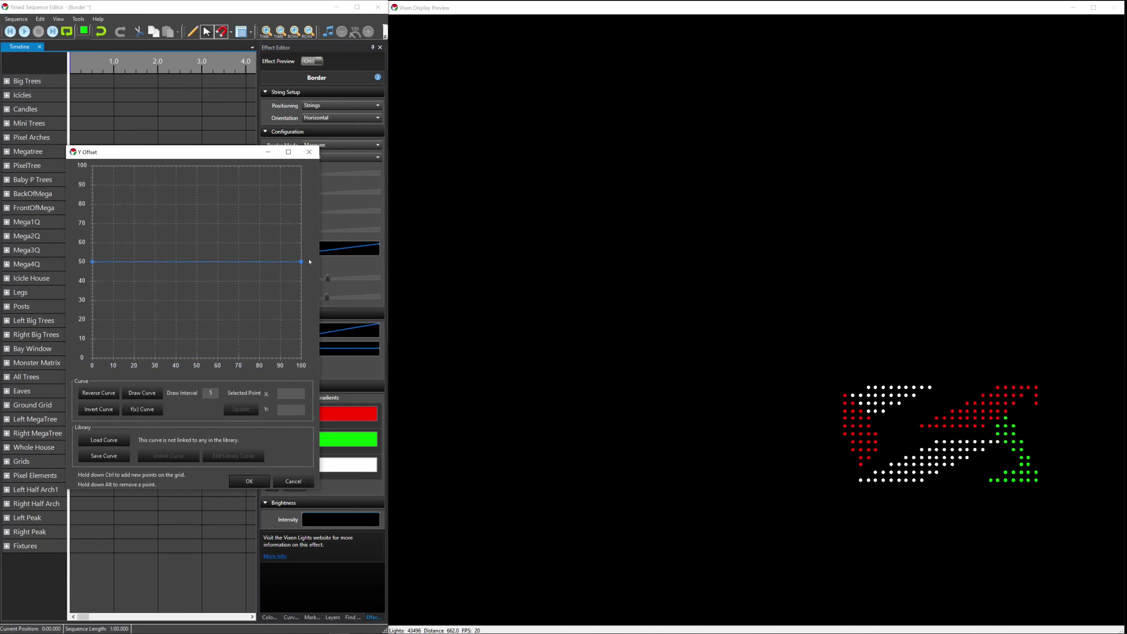
pyautogui.moveTo(302, 263); pyautogui.dragTo(302, 166)
pyautogui.moveTo(89, 264); pyautogui.dragTo(36, 383)
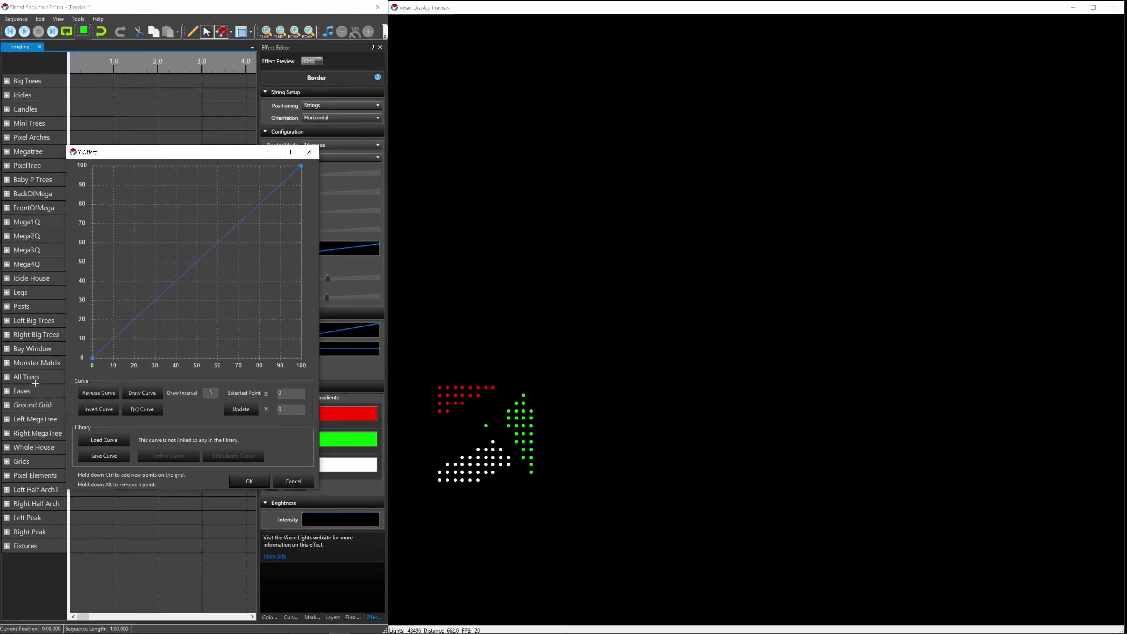
pyautogui.click(247, 483)
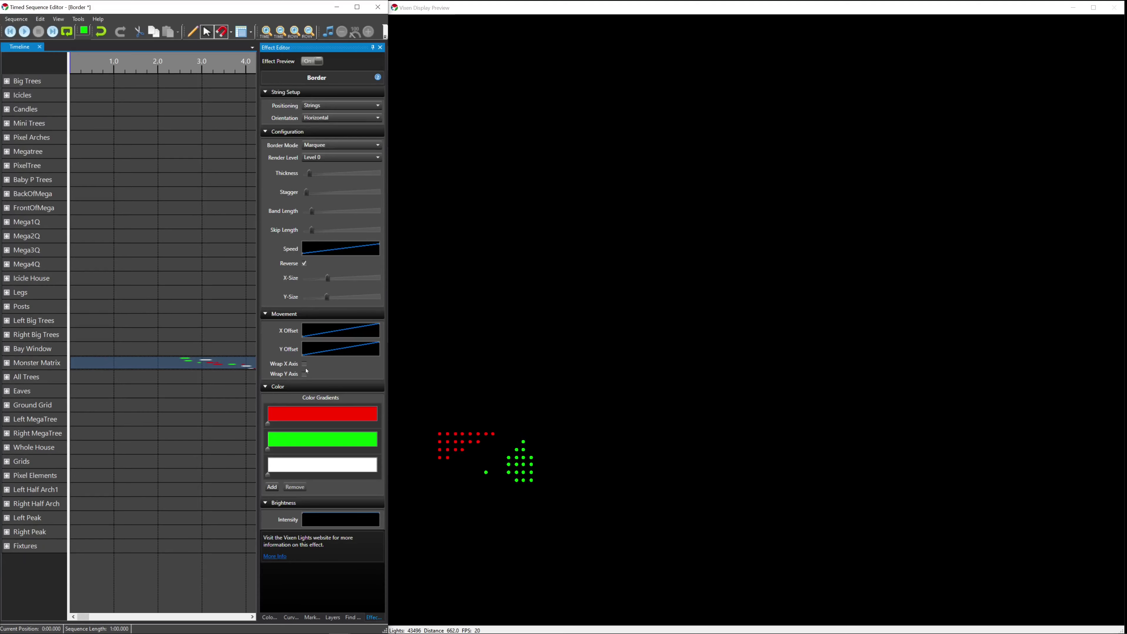
pyautogui.click(304, 364)
pyautogui.click(304, 374)
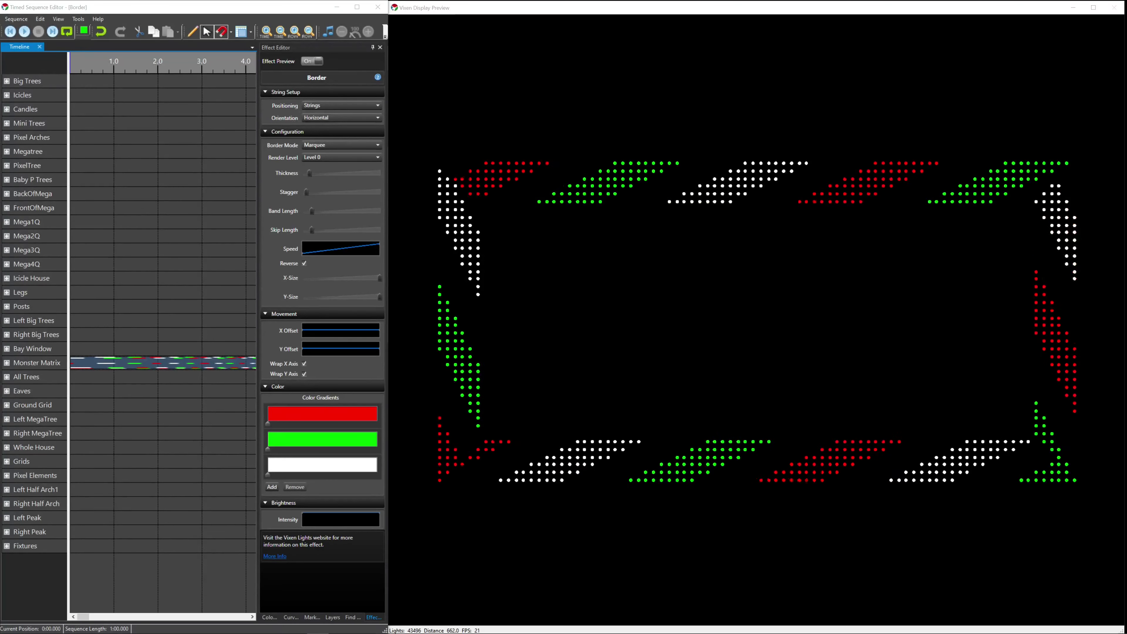
# Add a fourth color gradient to the marquee in blue and save the sequence.
pyautogui.click(272, 487)
pyautogui.click(286, 492)
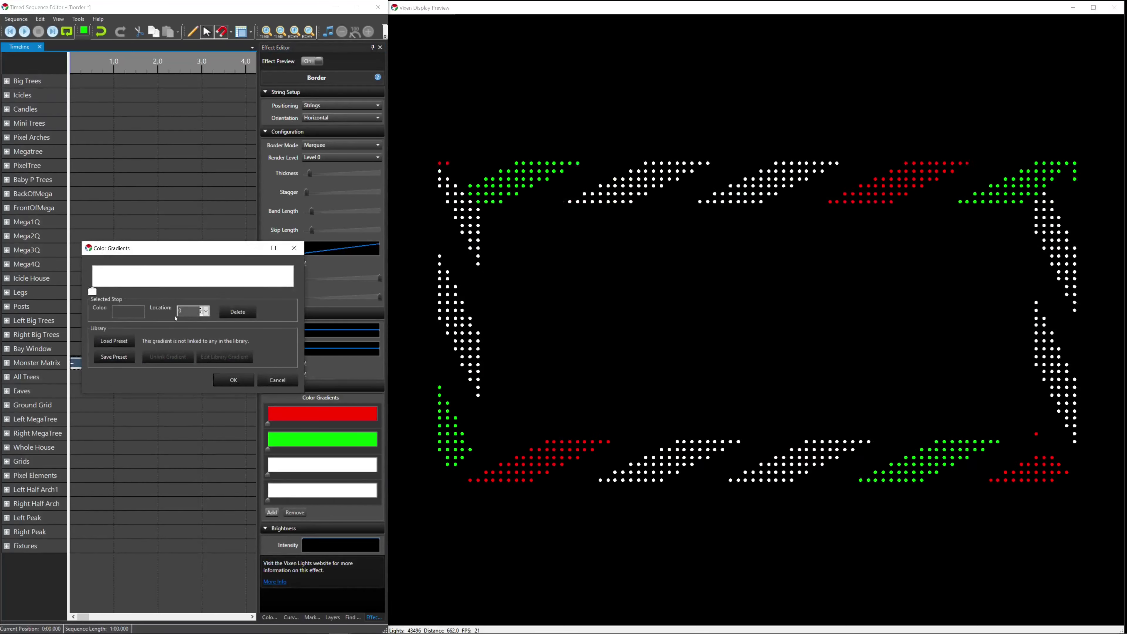
pyautogui.click(128, 312)
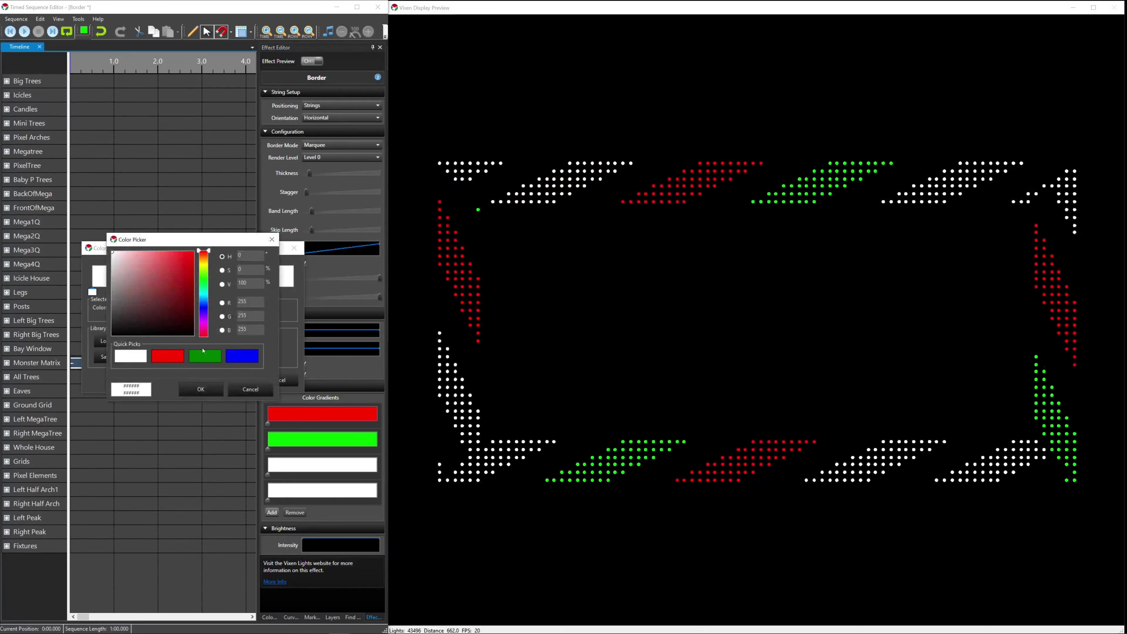
pyautogui.click(242, 356)
pyautogui.click(201, 389)
pyautogui.click(249, 380)
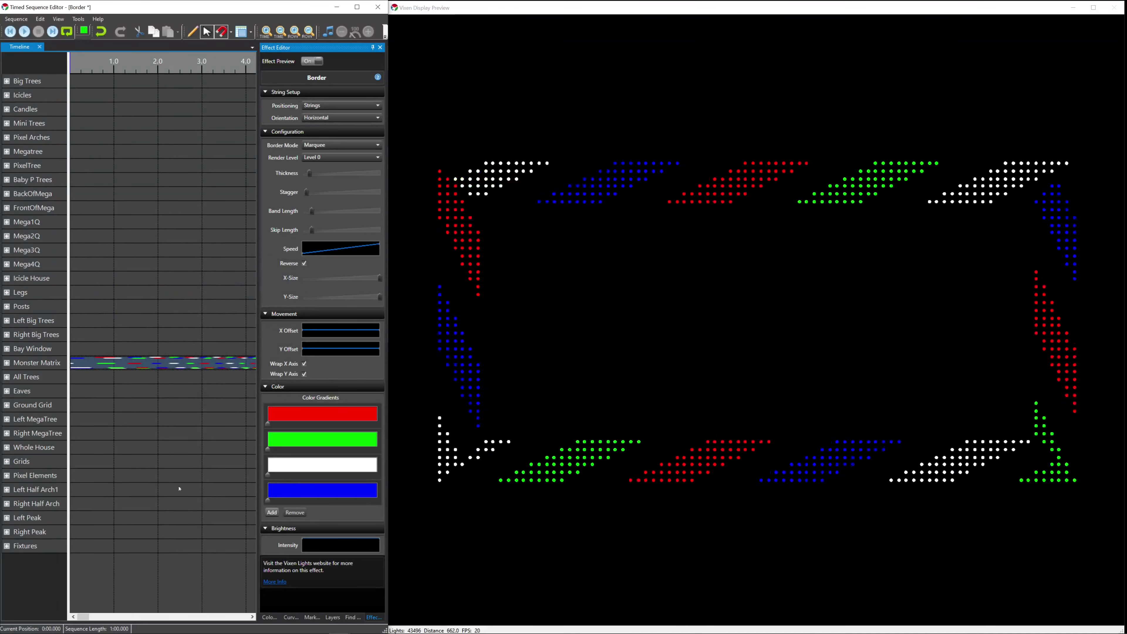
pyautogui.hotkey('ctrl', 's')
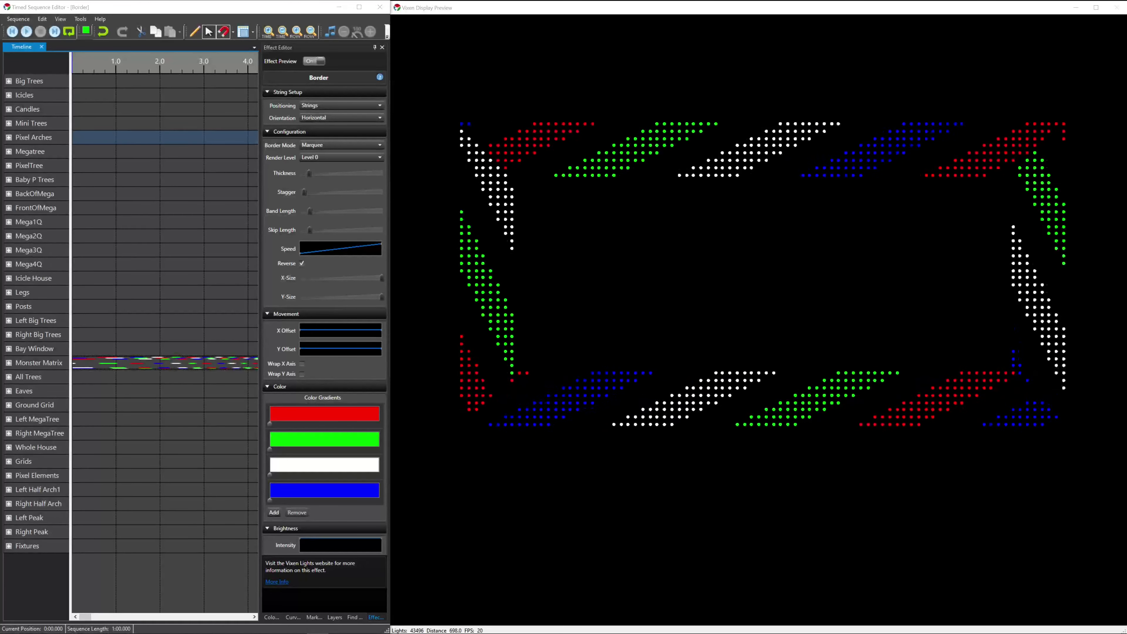
# Show the render level choices for the Monster Matrix border.
pyautogui.click(312, 158)
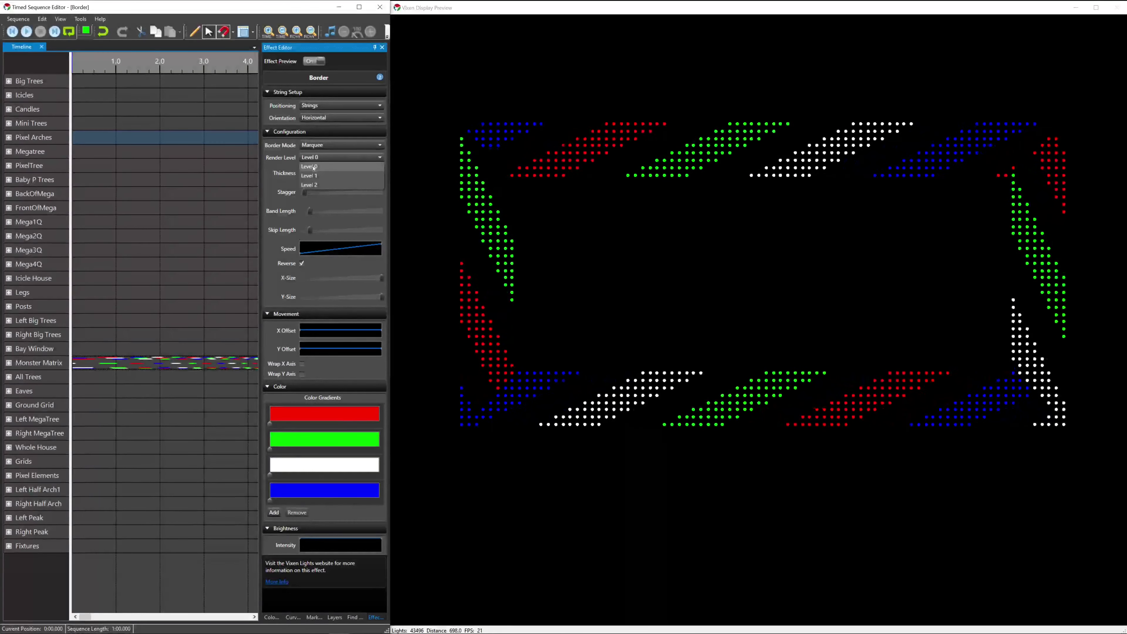
pyautogui.click(312, 178)
pyautogui.moveTo(312, 179)
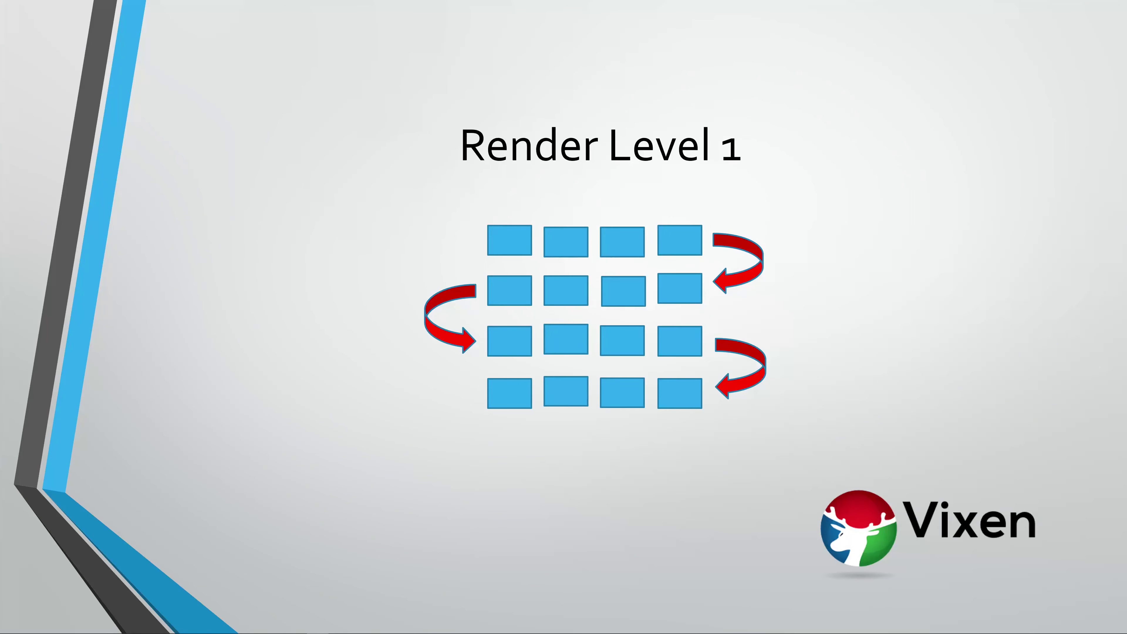
pyautogui.press('Right')
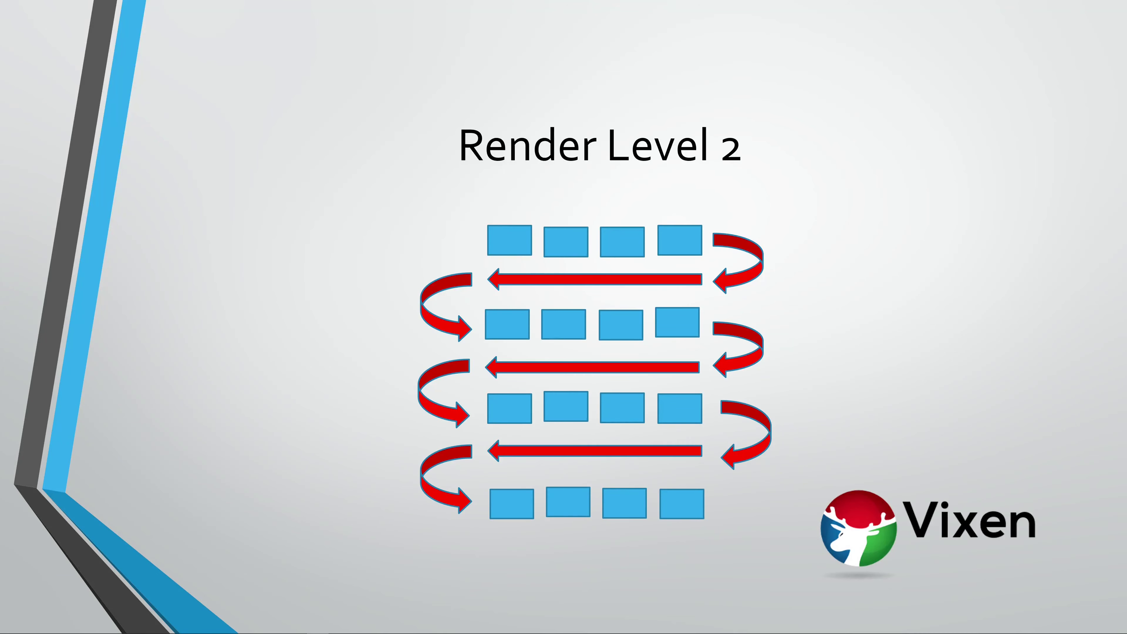
pyautogui.press('Right')
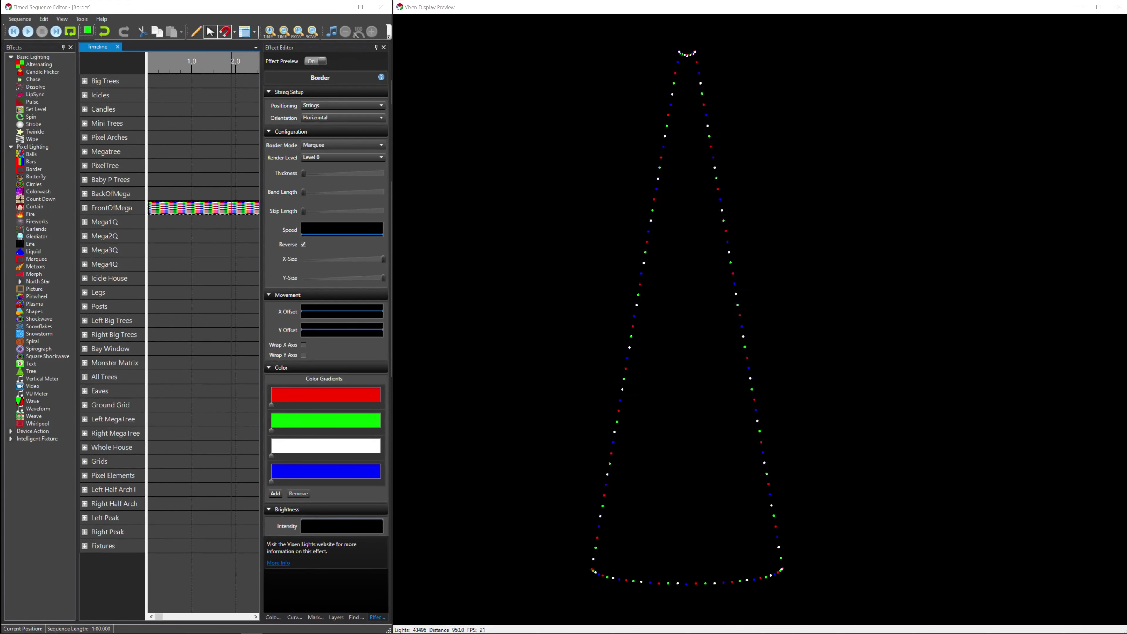
# Set the FrontOfMega border's render level to Level 1 and increase its band length slightly and its skip length strongly.
pyautogui.click(317, 157)
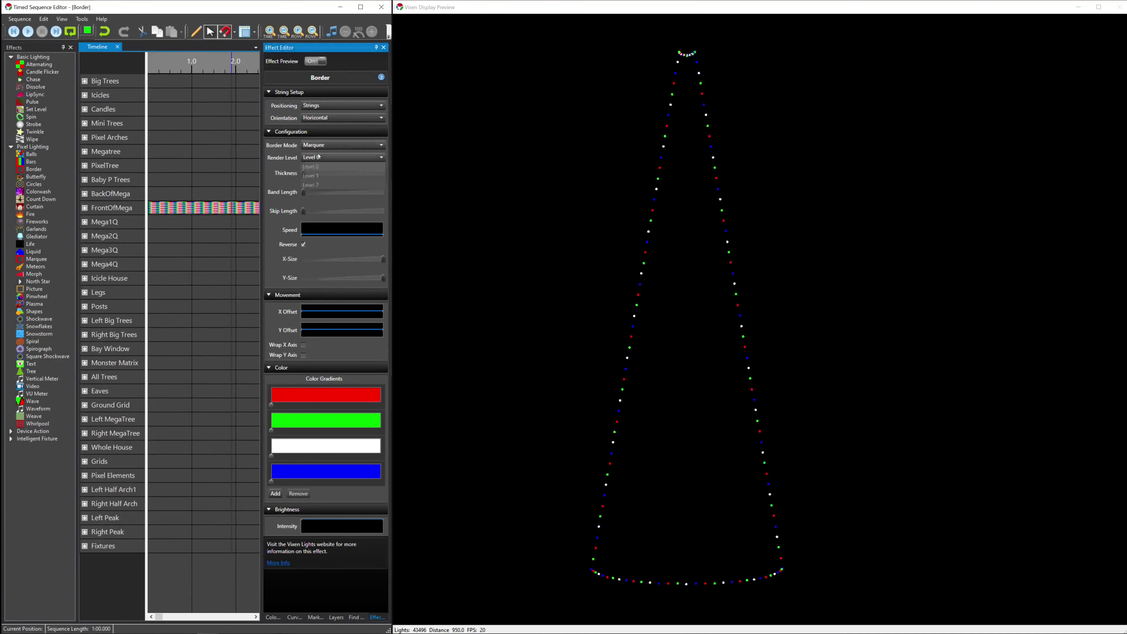
pyautogui.click(316, 174)
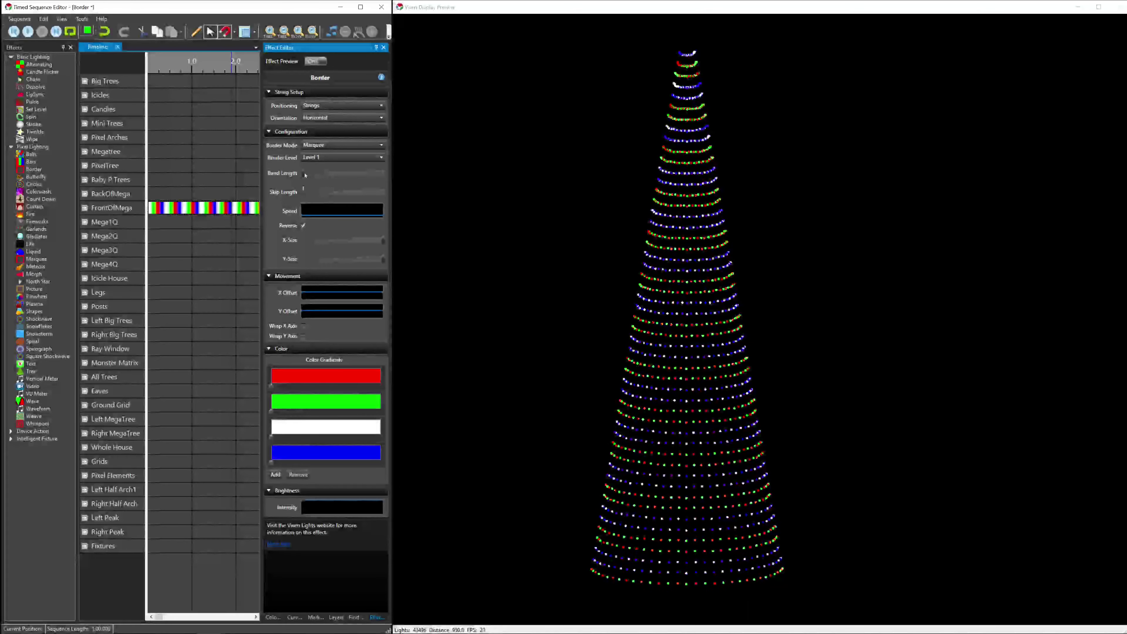
pyautogui.moveTo(305, 175); pyautogui.dragTo(308, 182)
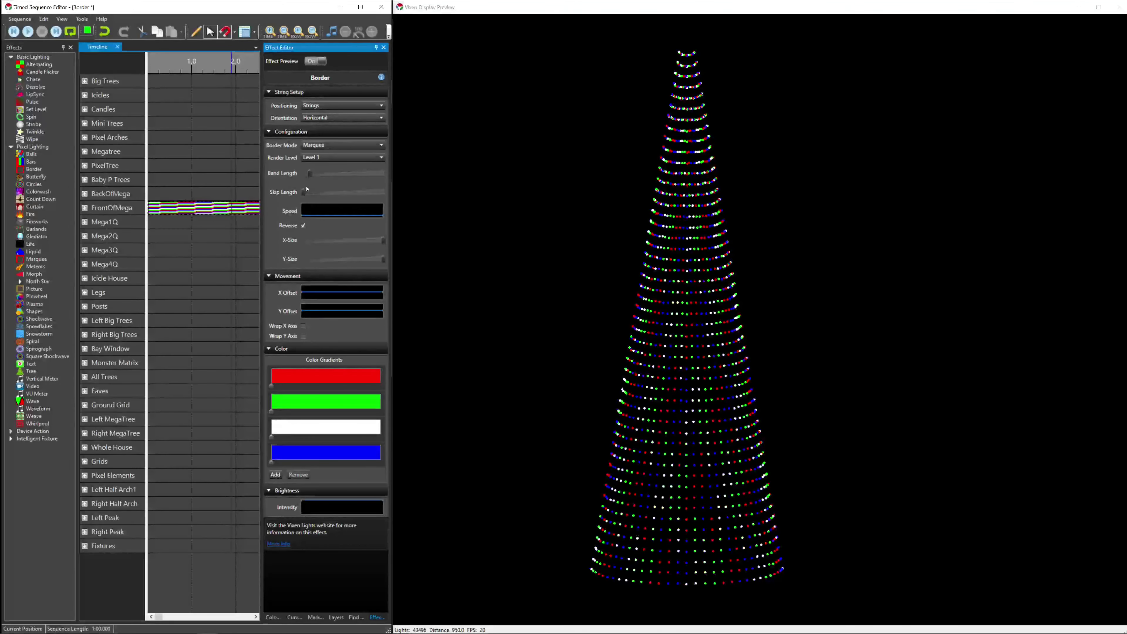
pyautogui.moveTo(312, 178); pyautogui.dragTo(330, 194)
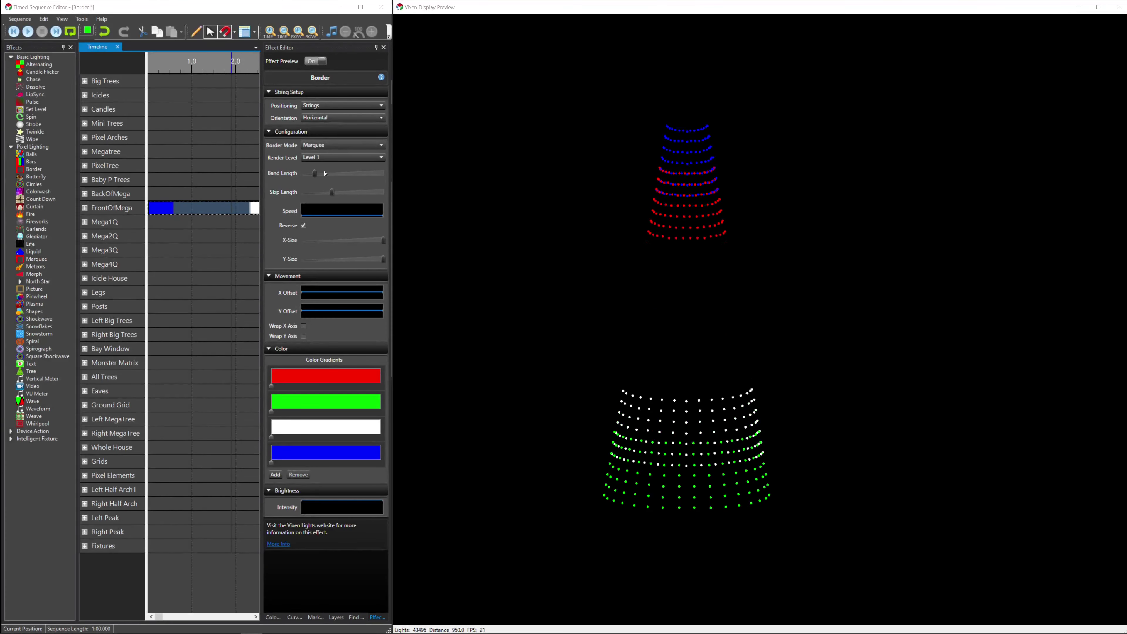
# Switch the FrontOfMega border's render level to Level 2 and lengthen its bands well beyond 24 with a short skip length.
pyautogui.click(342, 157)
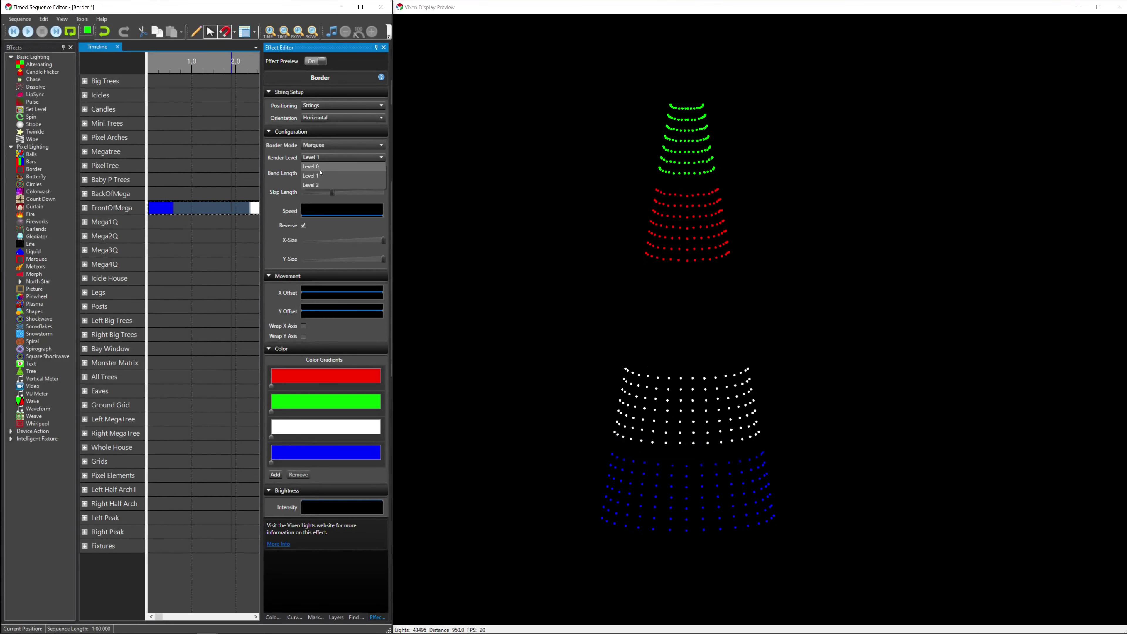
pyautogui.click(324, 183)
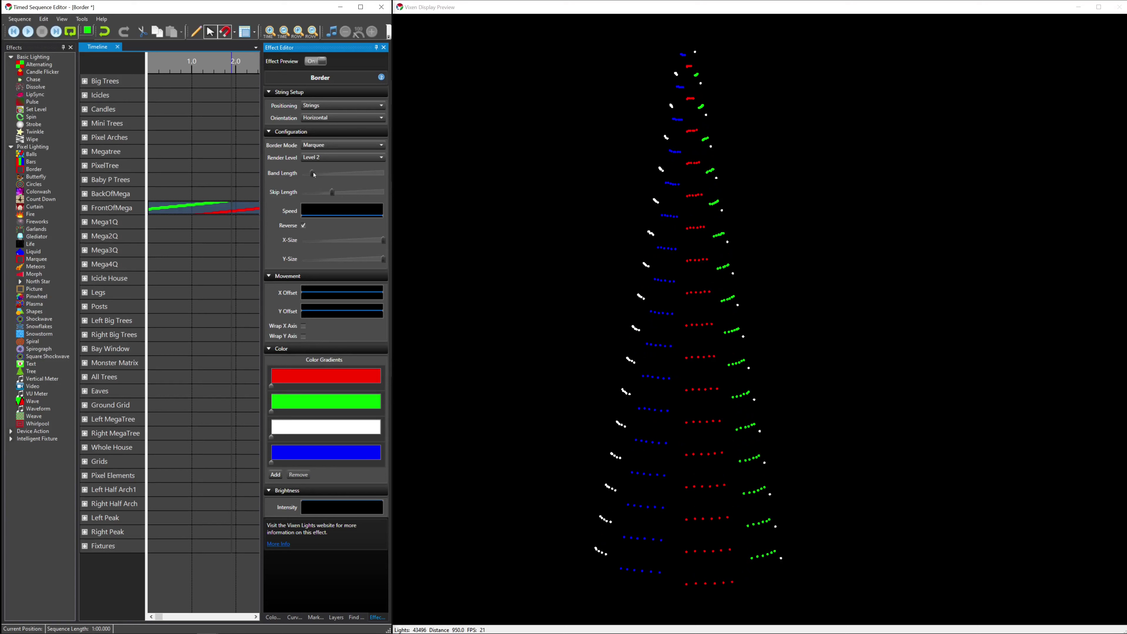
pyautogui.moveTo(315, 173); pyautogui.dragTo(309, 173)
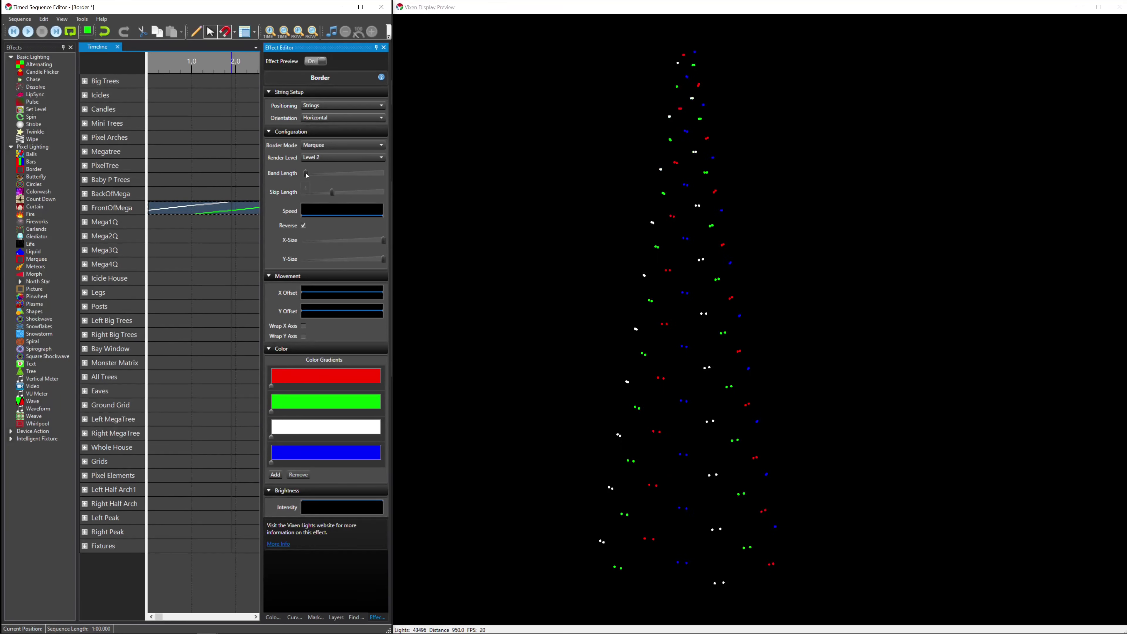
pyautogui.moveTo(307, 176)
pyautogui.mouseDown()
pyautogui.moveTo(327, 191)
pyautogui.moveTo(308, 193)
pyautogui.moveTo(308, 175)
pyautogui.moveTo(321, 176)
pyautogui.mouseUp()
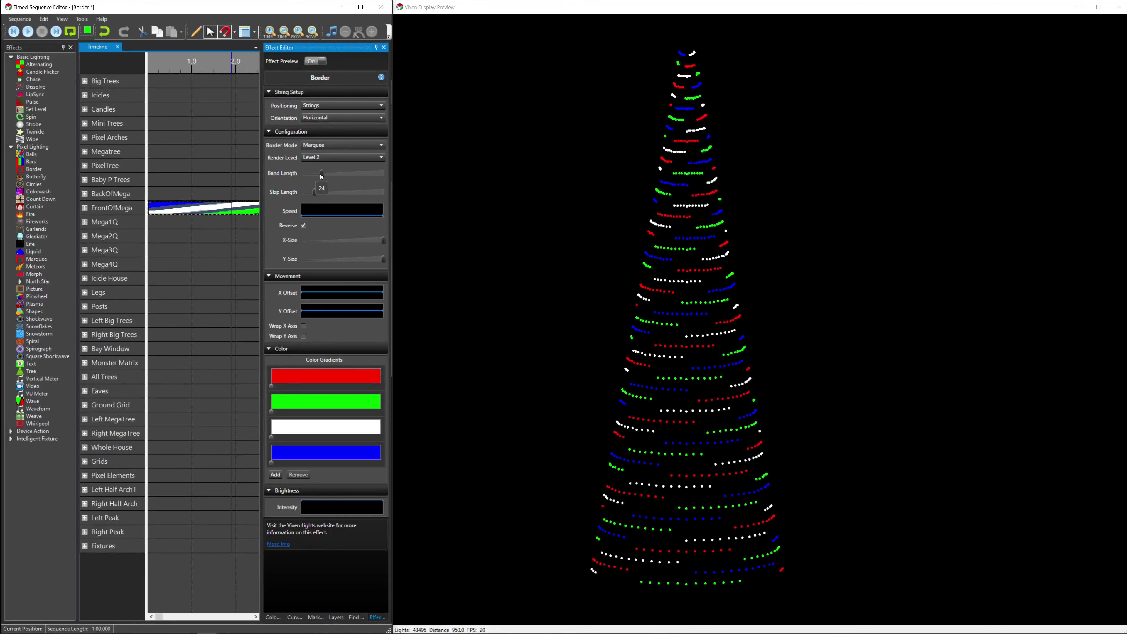
pyautogui.moveTo(322, 176); pyautogui.dragTo(338, 178)
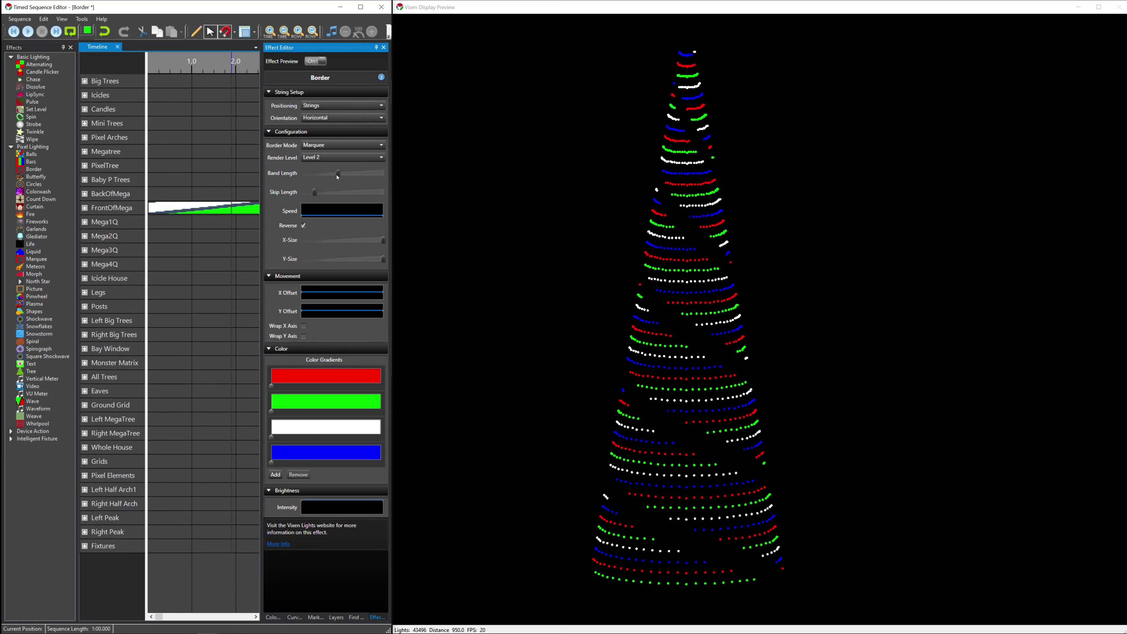